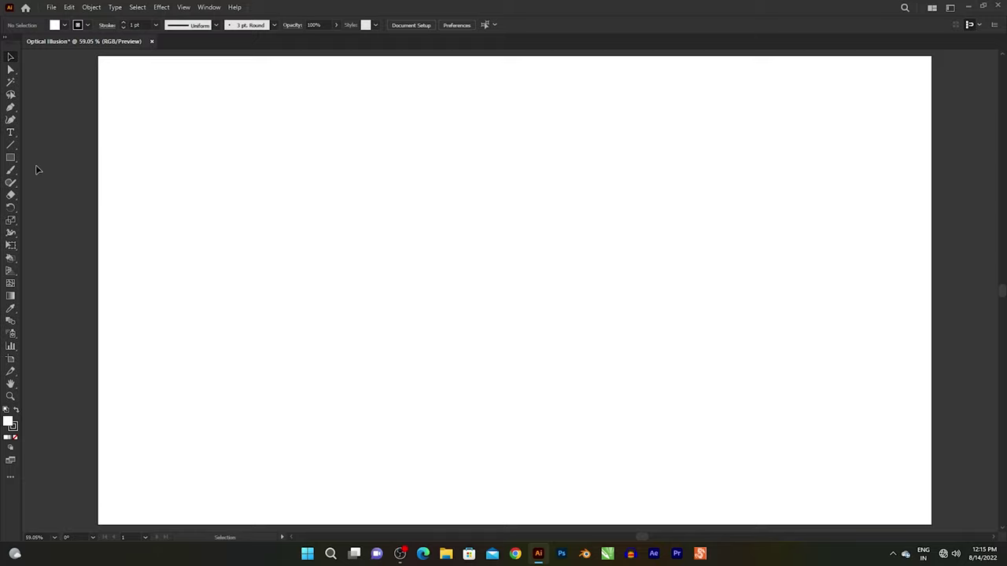
Draw a no-fill circle about 618 px wide with the Ellipse Tool.
click(11, 157)
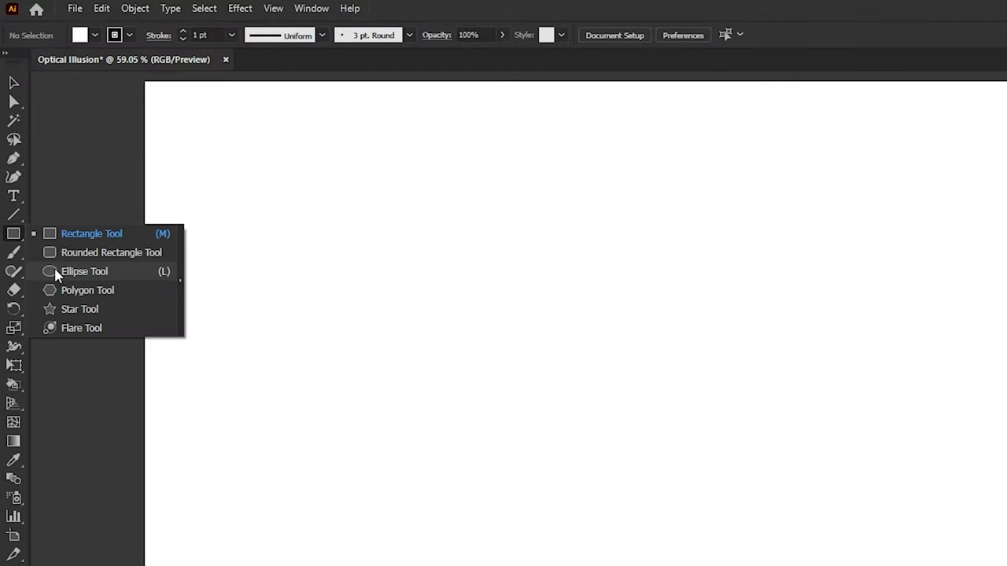
click(60, 271)
click(90, 37)
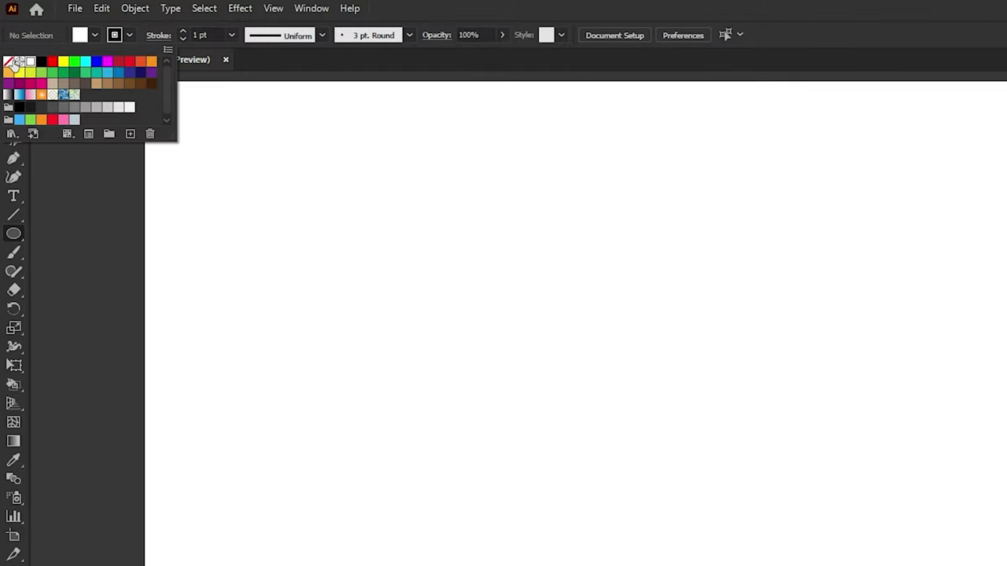
click(54, 41)
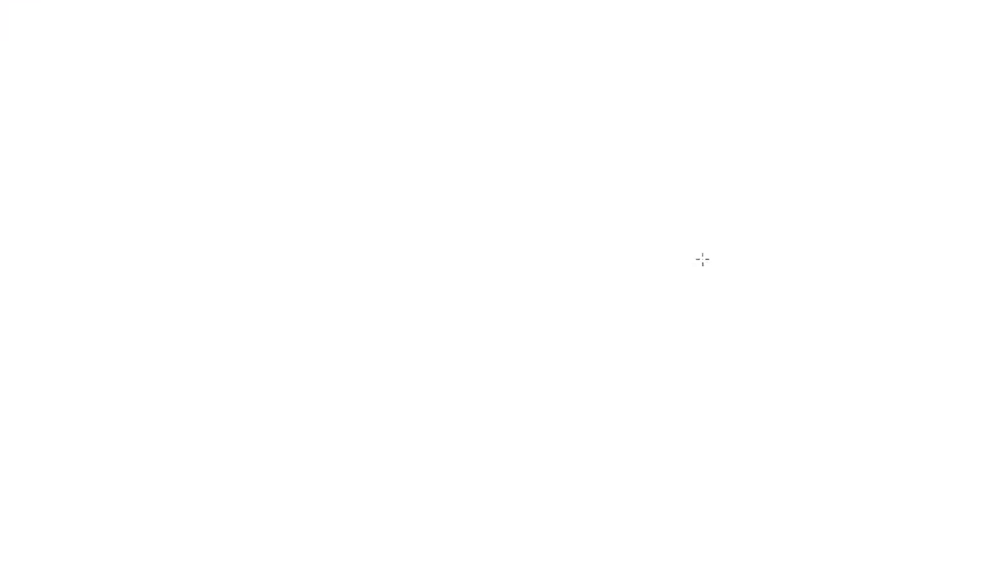
drag(451, 304, 553, 171)
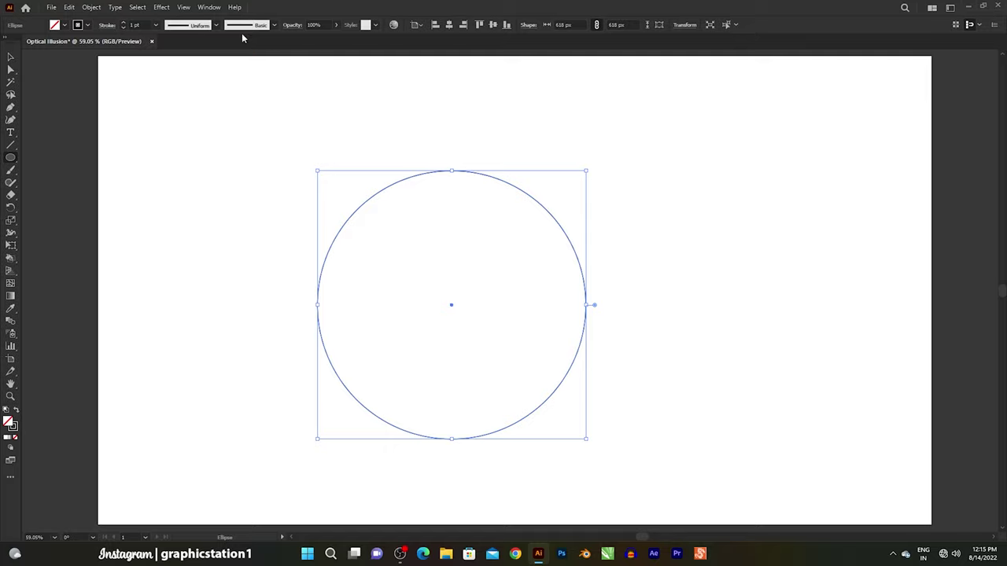
click(208, 7)
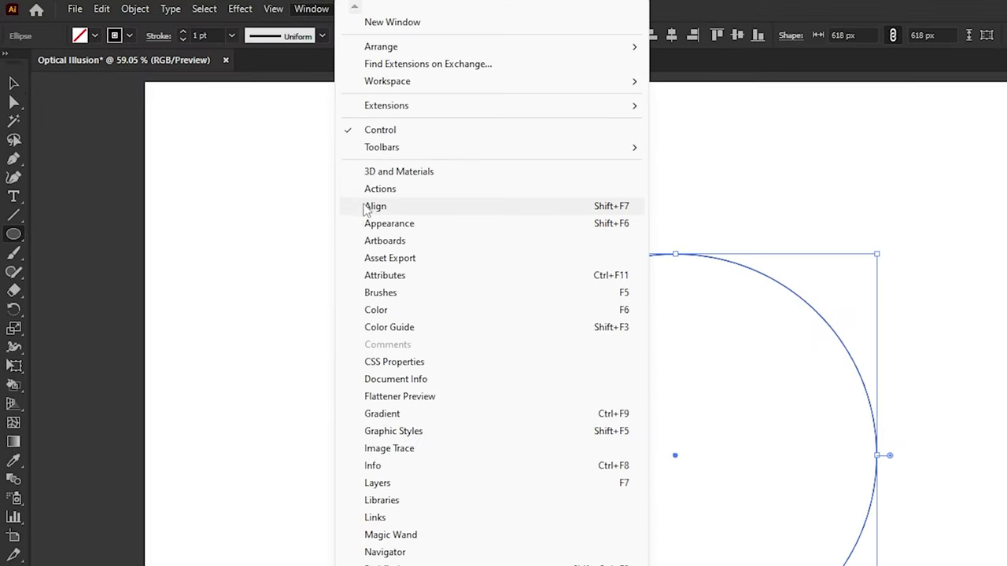
Centre the 618 px circle horizontally and vertically on the artboard, then reselect it.
click(375, 206)
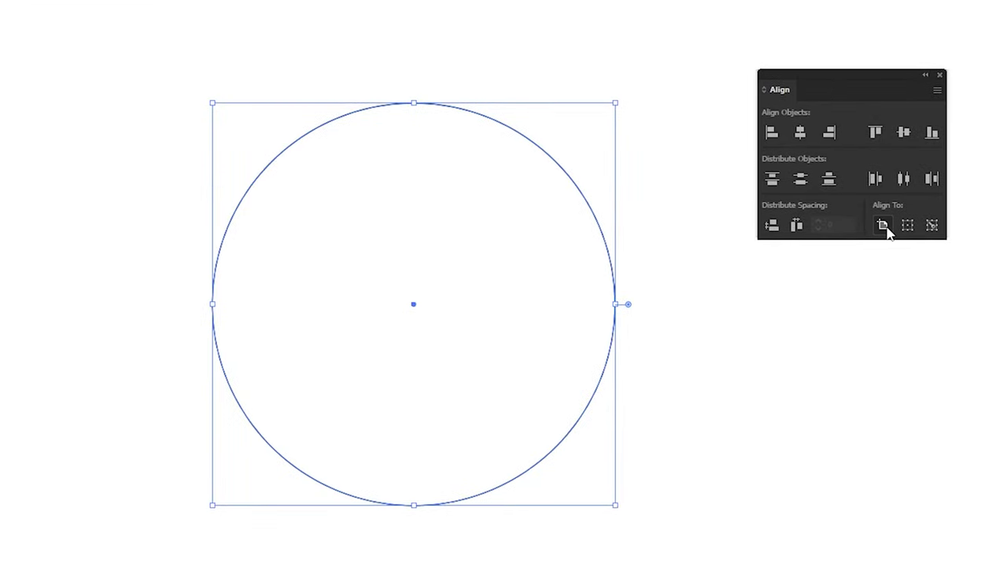
click(800, 133)
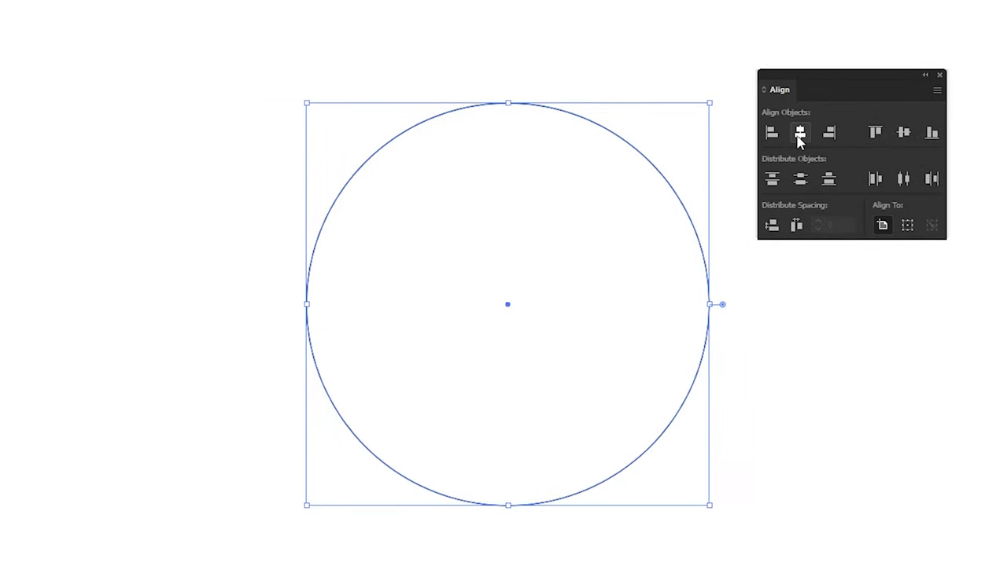
click(904, 132)
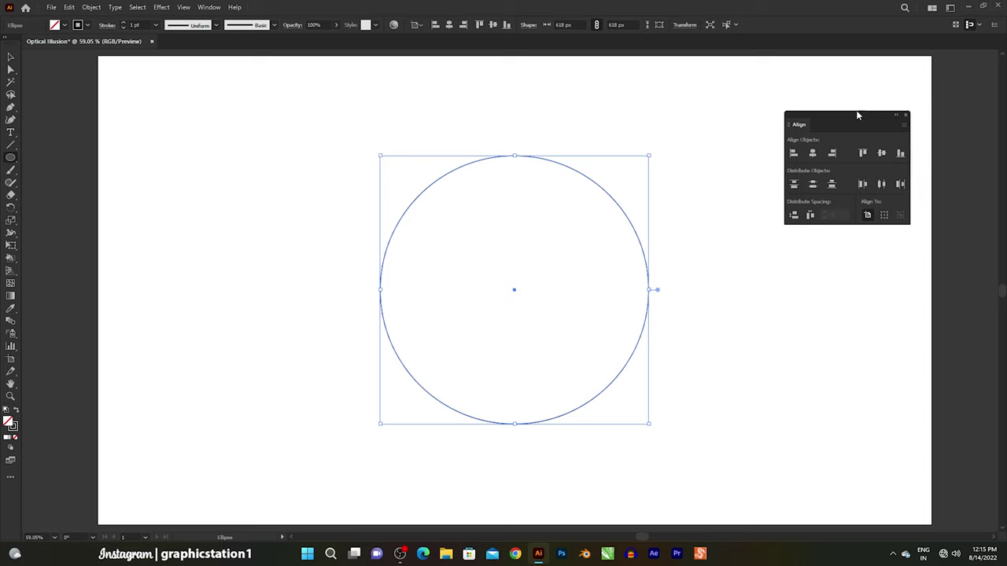
drag(858, 115, 880, 106)
click(11, 57)
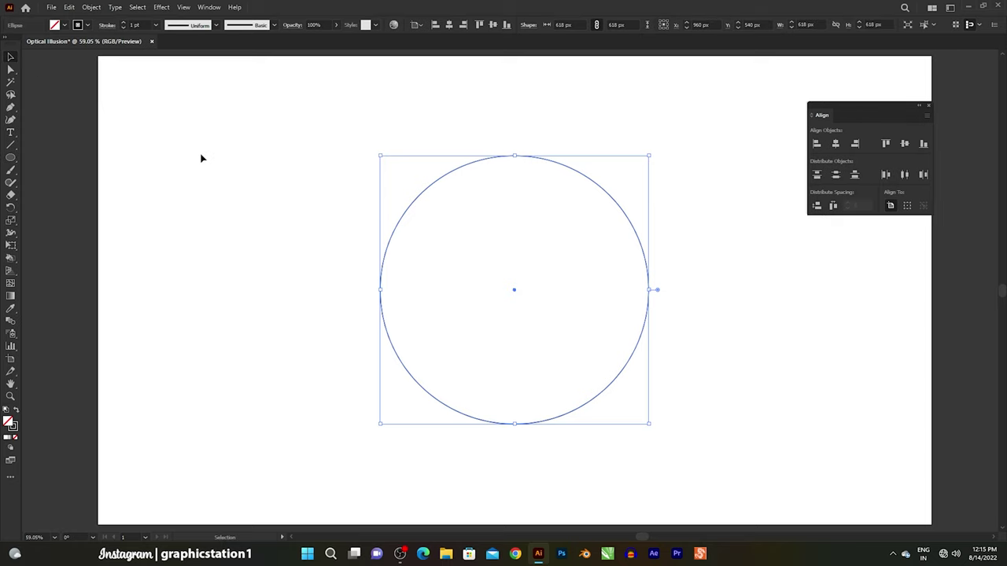
click(205, 160)
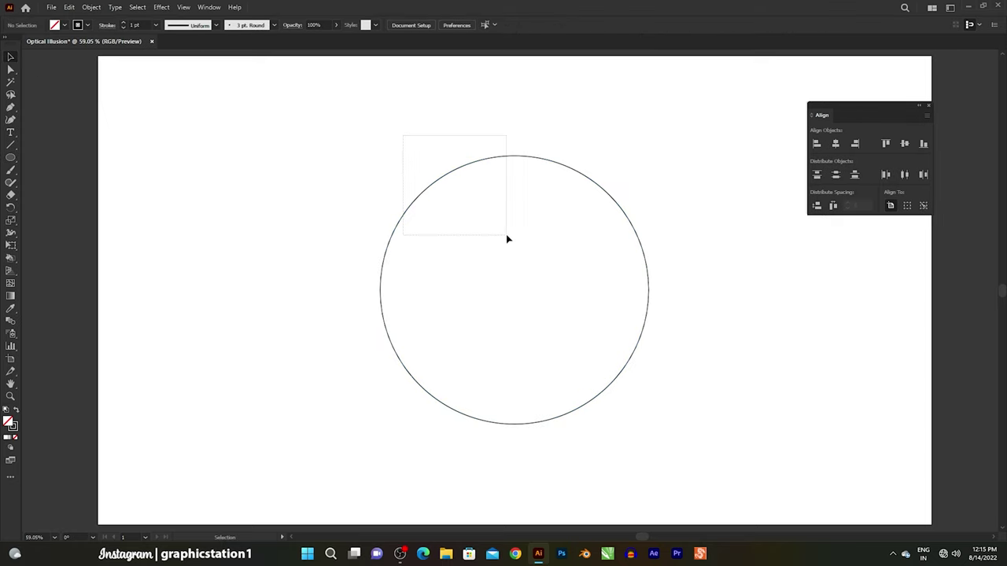
drag(507, 239, 508, 239)
key(ctrl+=)
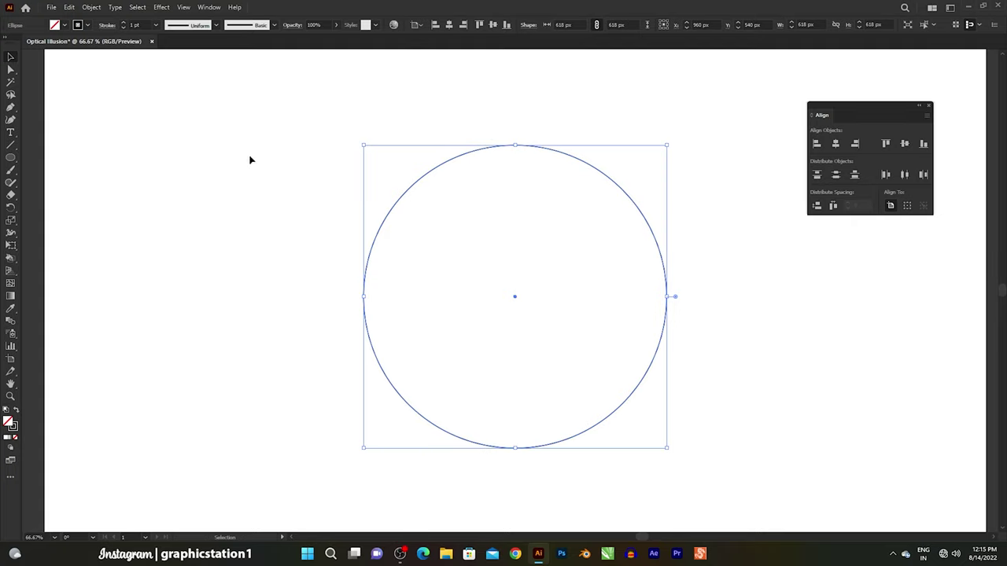
Paste a copy of the circle in front and scale it around its centre to about 233 px.
click(69, 7)
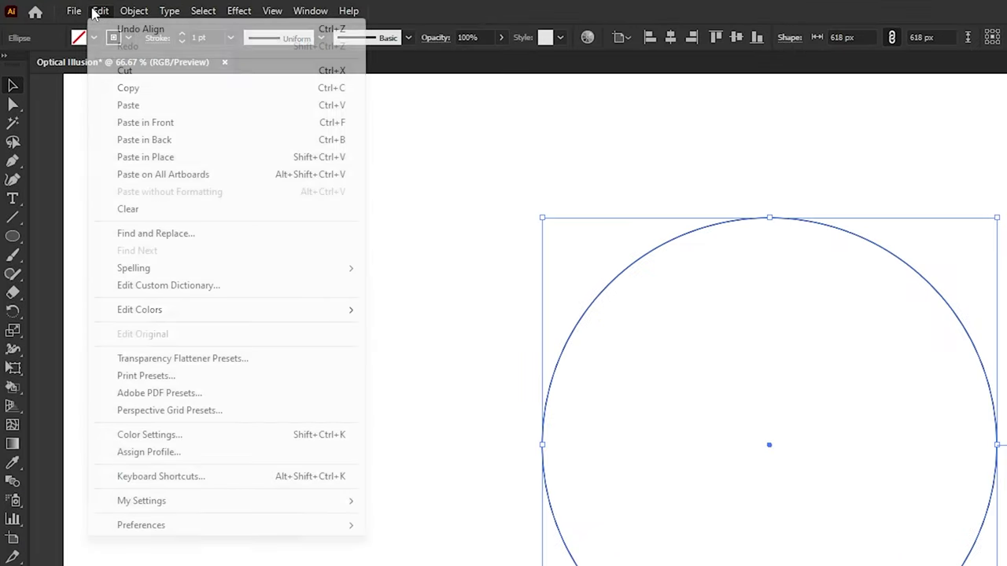
click(103, 90)
click(100, 11)
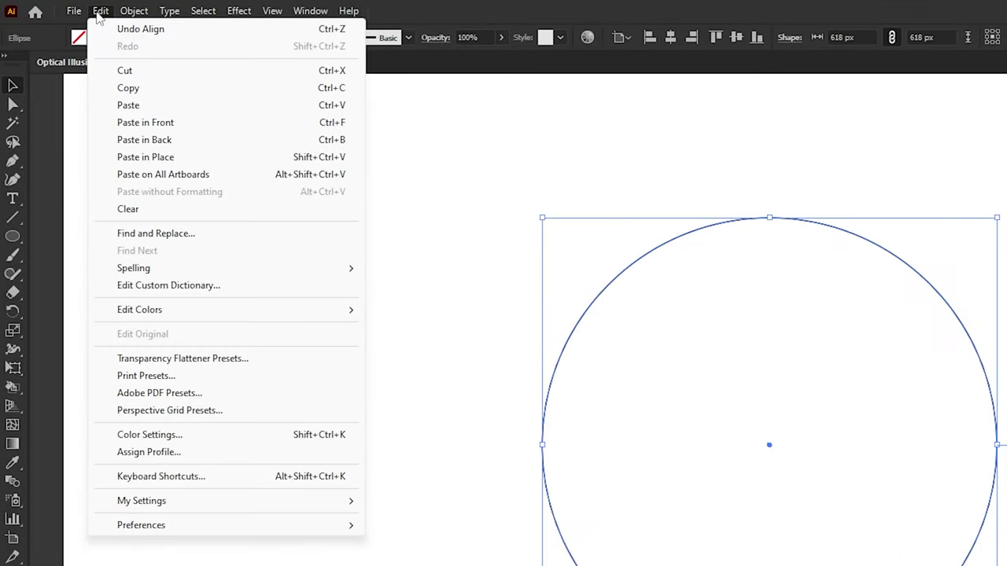
click(105, 125)
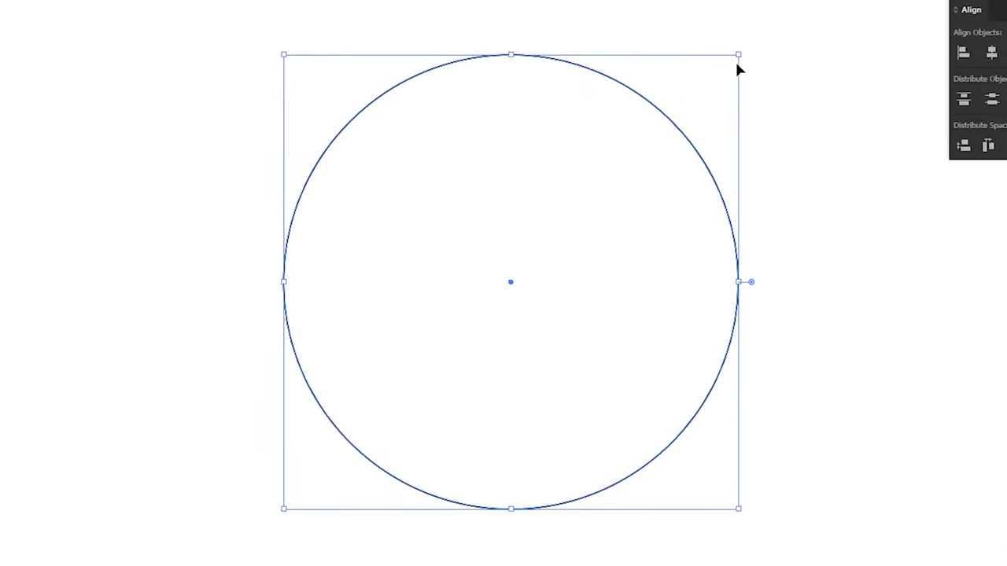
drag(742, 56, 667, 209)
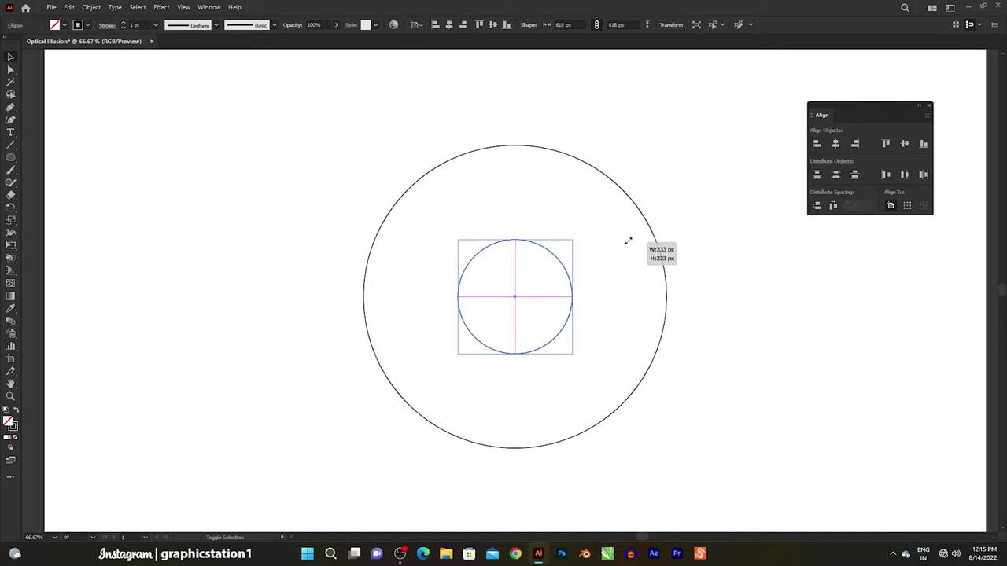
drag(667, 209, 692, 211)
click(693, 210)
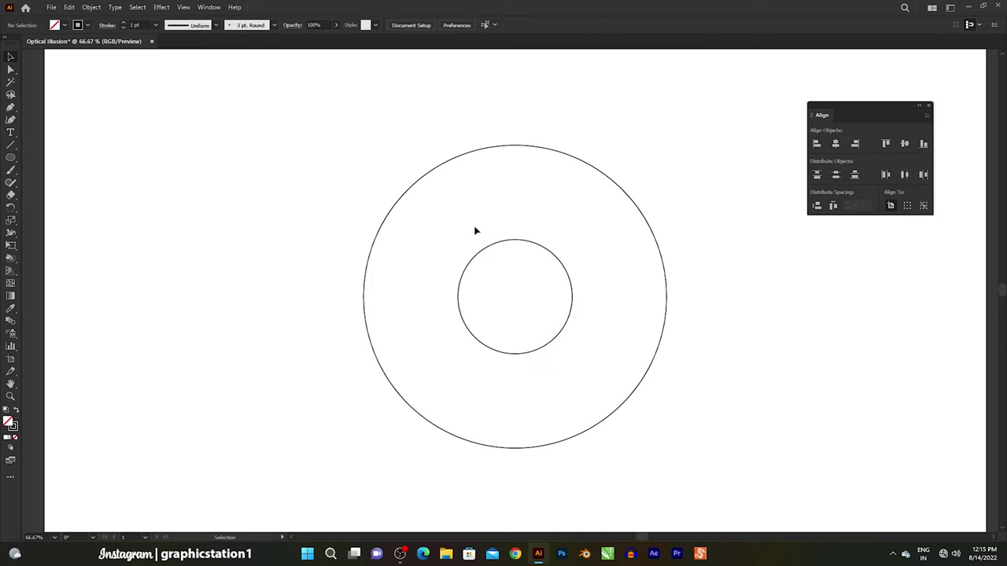
Paste a copy of the small circle in front and enlarge it leftward, keeping its right edge fixed.
drag(503, 266, 505, 267)
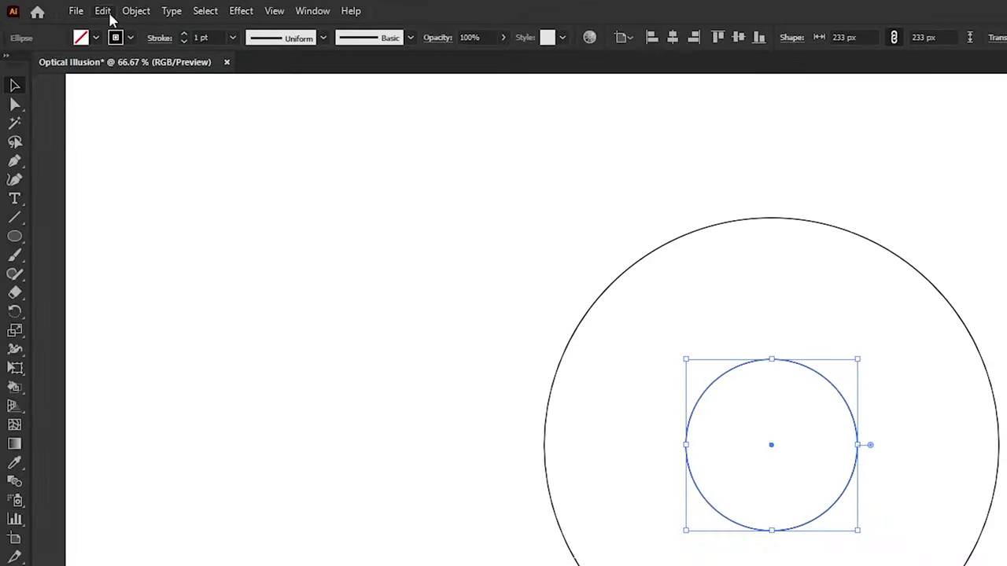
click(69, 7)
click(73, 58)
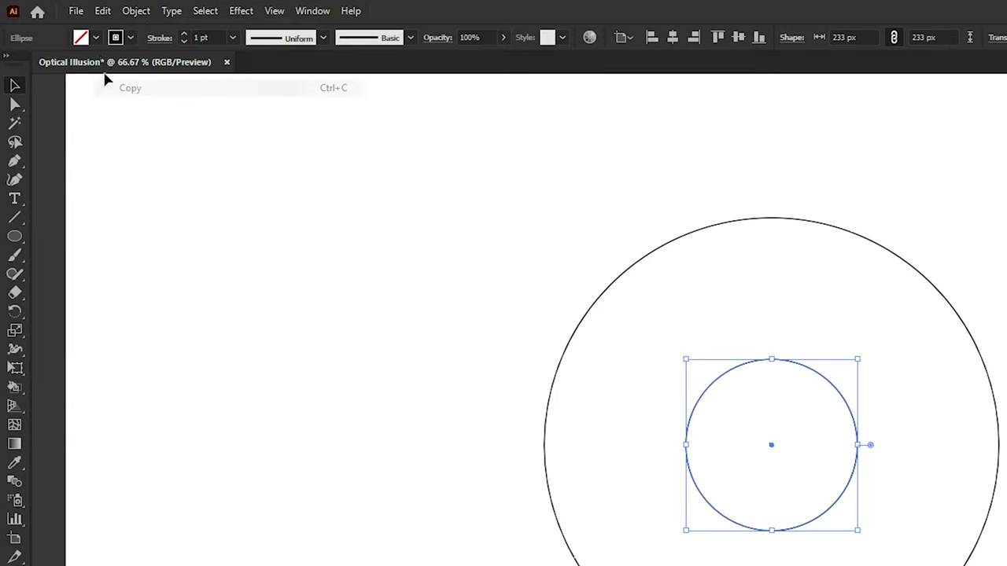
click(102, 13)
click(110, 124)
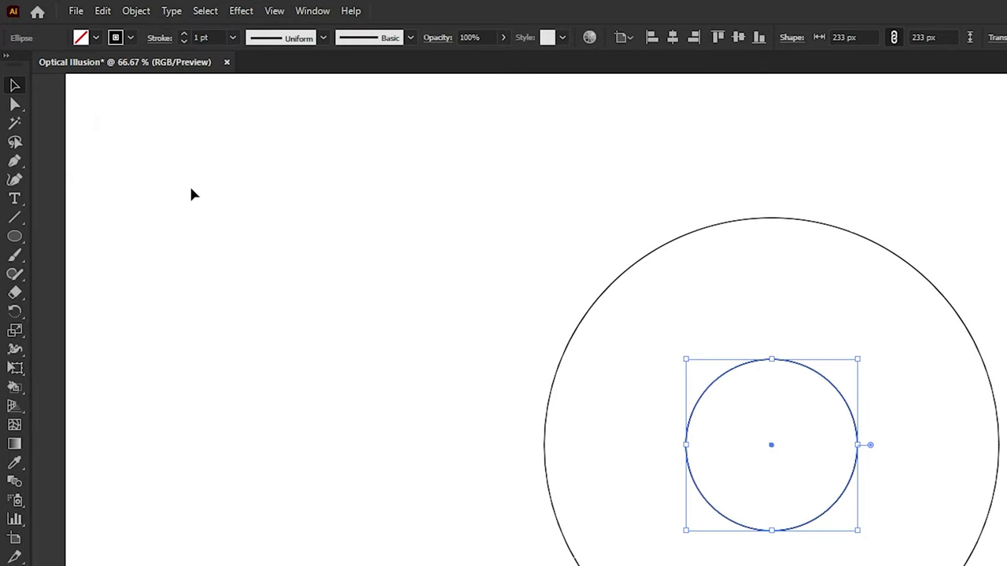
drag(459, 280, 319, 276)
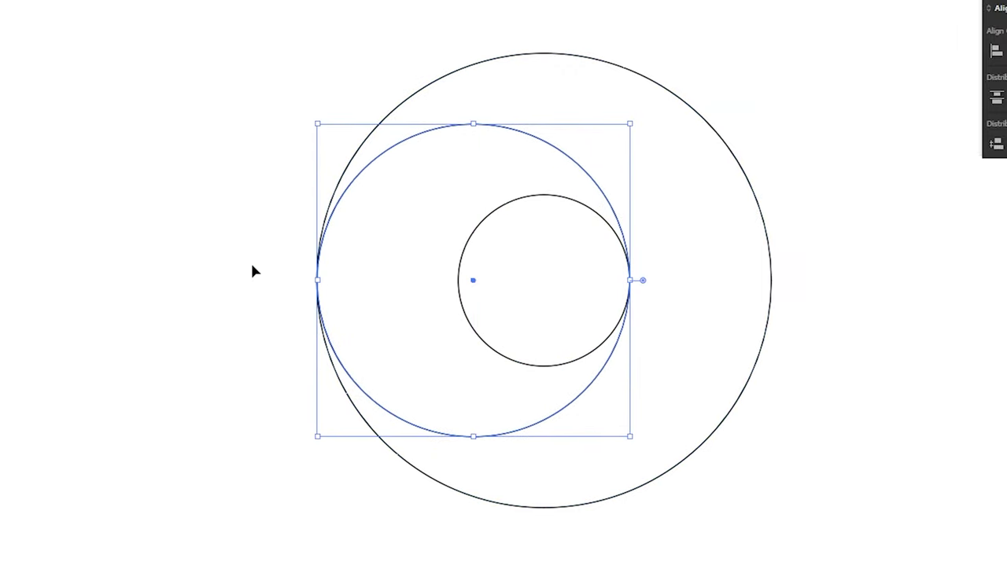
click(250, 264)
Paste another copy of the small circle and enlarge it rightward to about 421 px.
drag(509, 228, 508, 228)
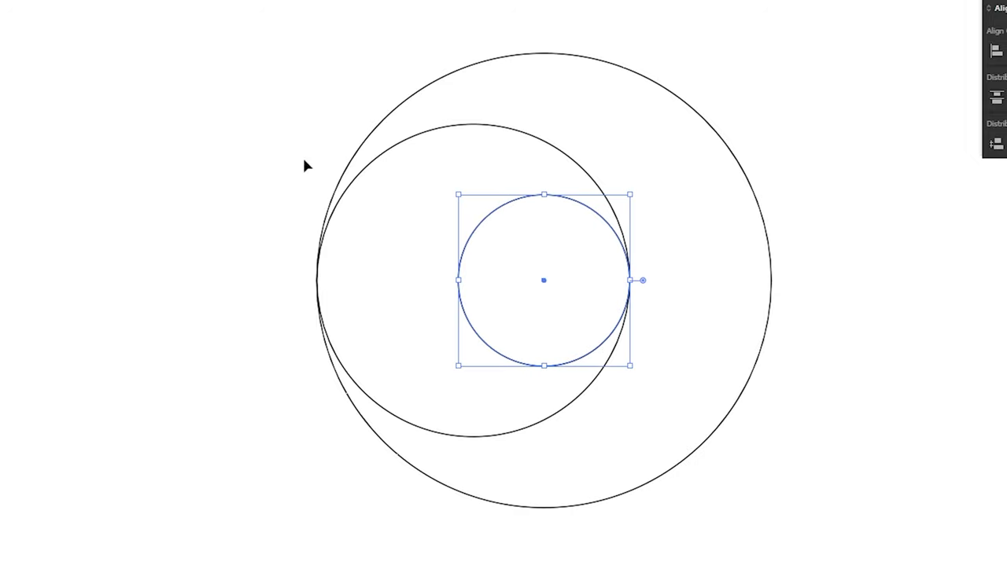
click(100, 9)
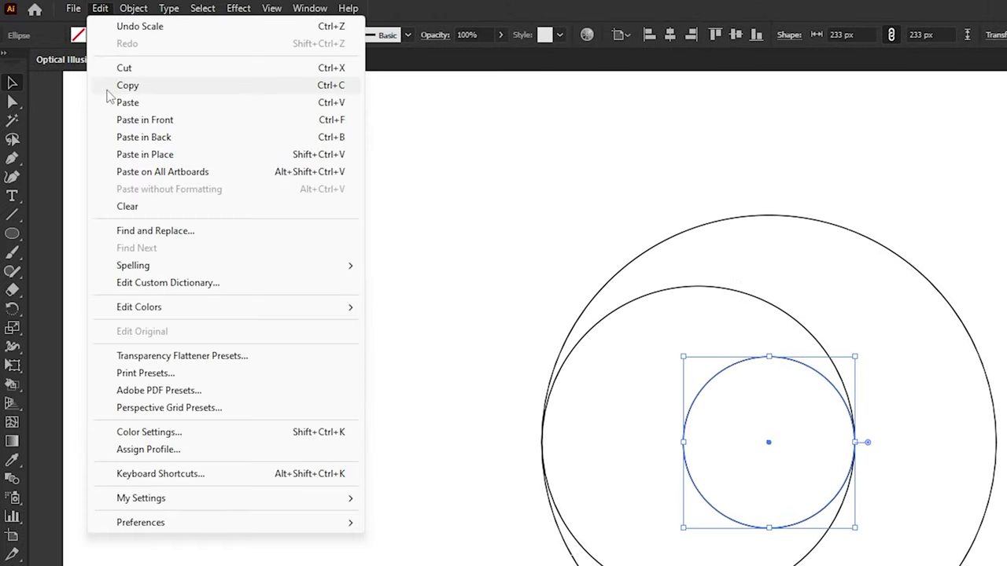
click(108, 87)
click(100, 9)
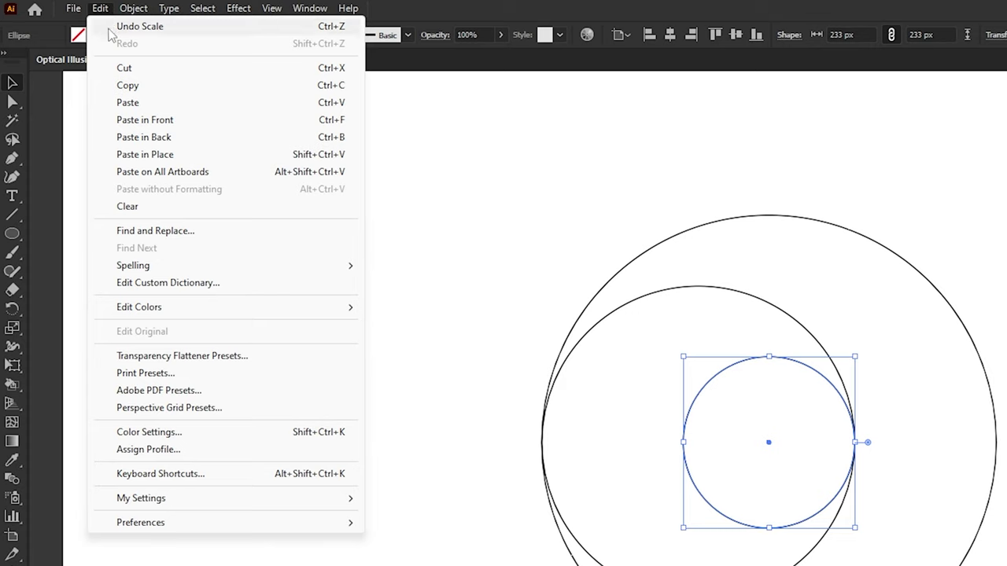
click(118, 121)
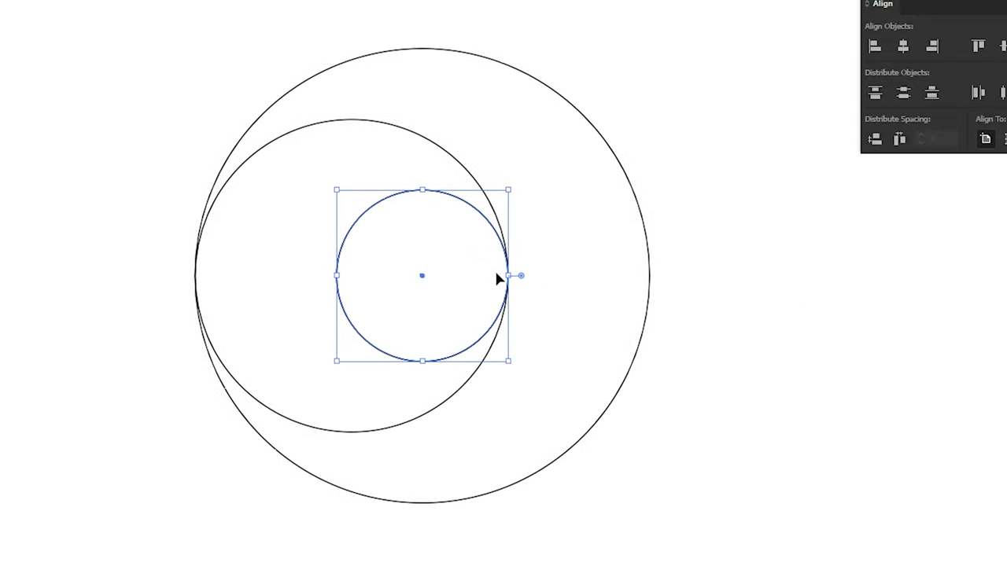
drag(508, 276, 651, 276)
click(696, 269)
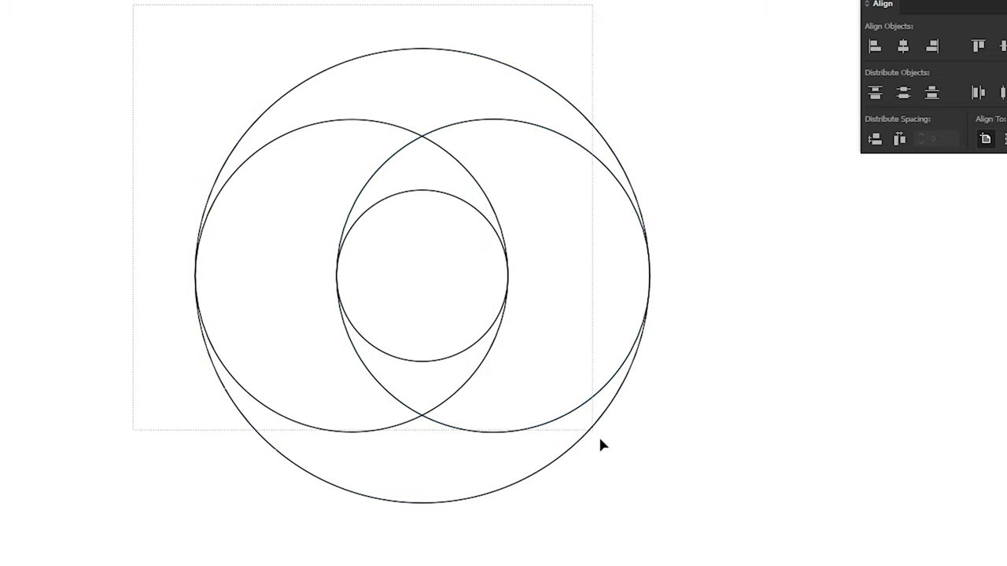
Merge the top region with the left crescent using the Shape Builder Tool.
drag(265, 150, 682, 542)
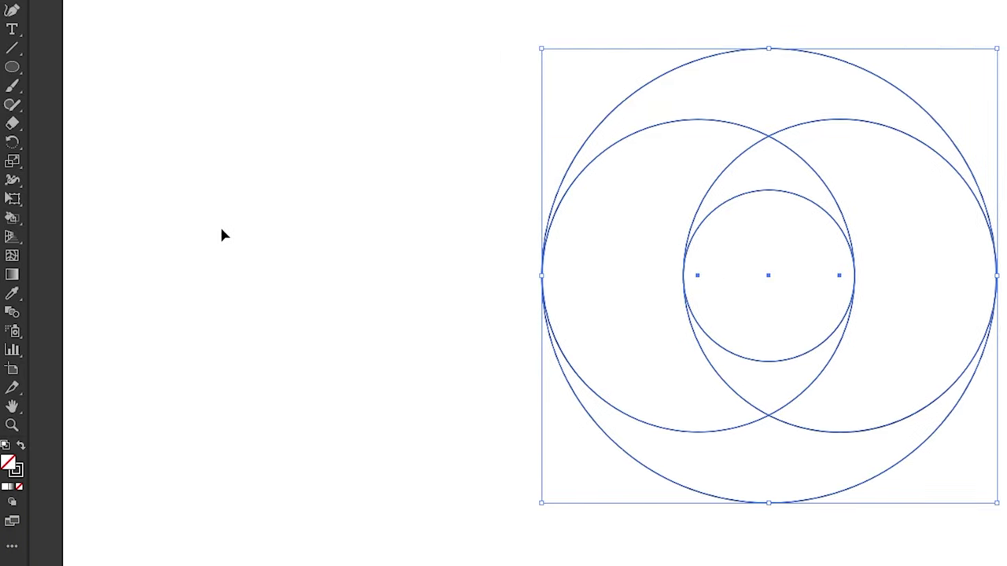
drag(11, 218, 96, 222)
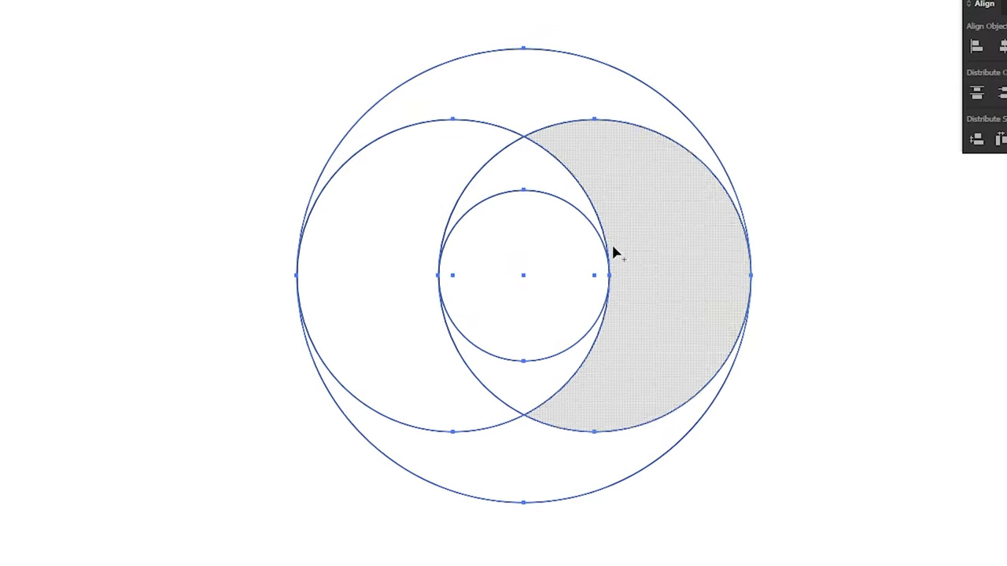
drag(548, 88, 408, 210)
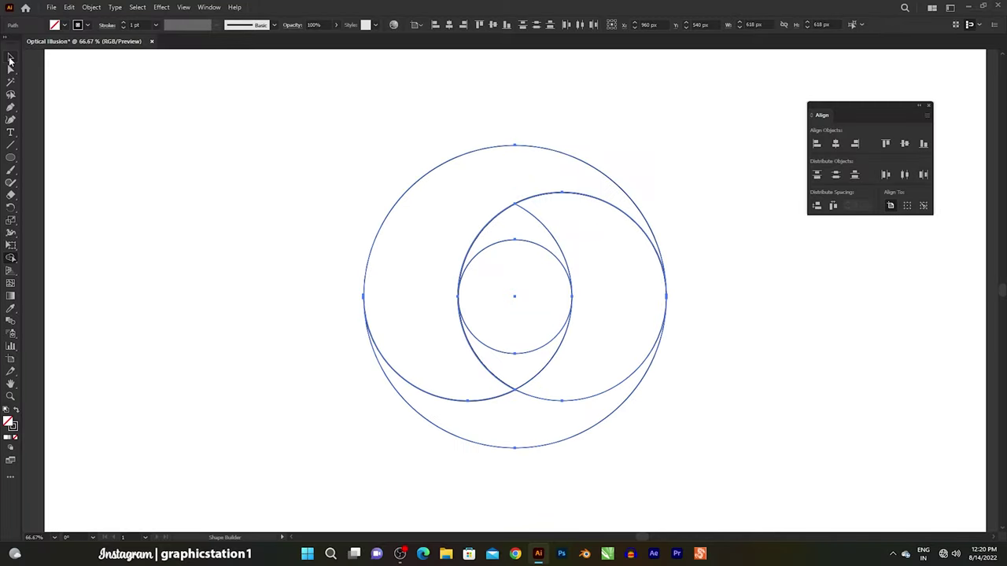
Delete the leftover circle outlines, leaving only the crescent.
click(10, 57)
click(211, 150)
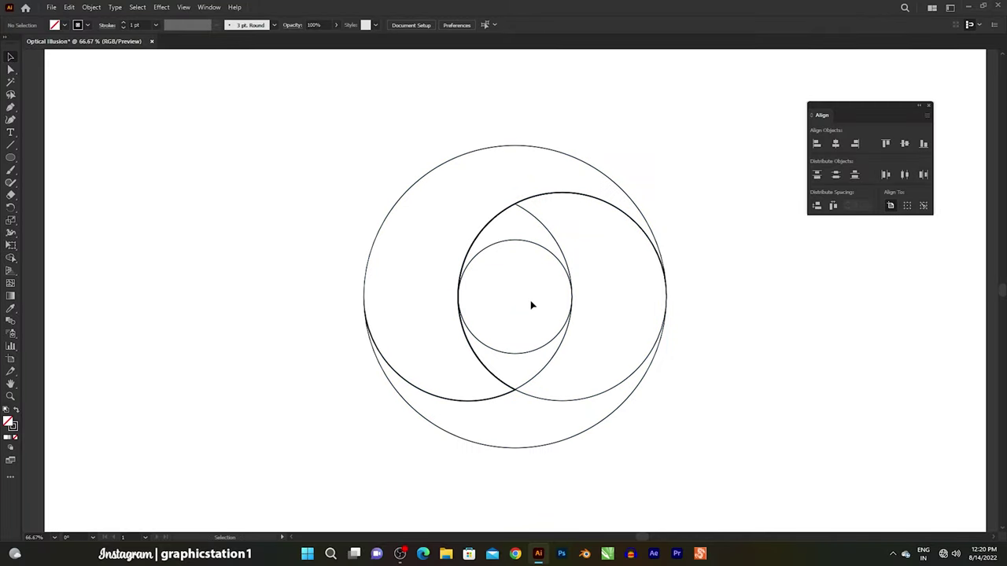
key(ctrl+a)
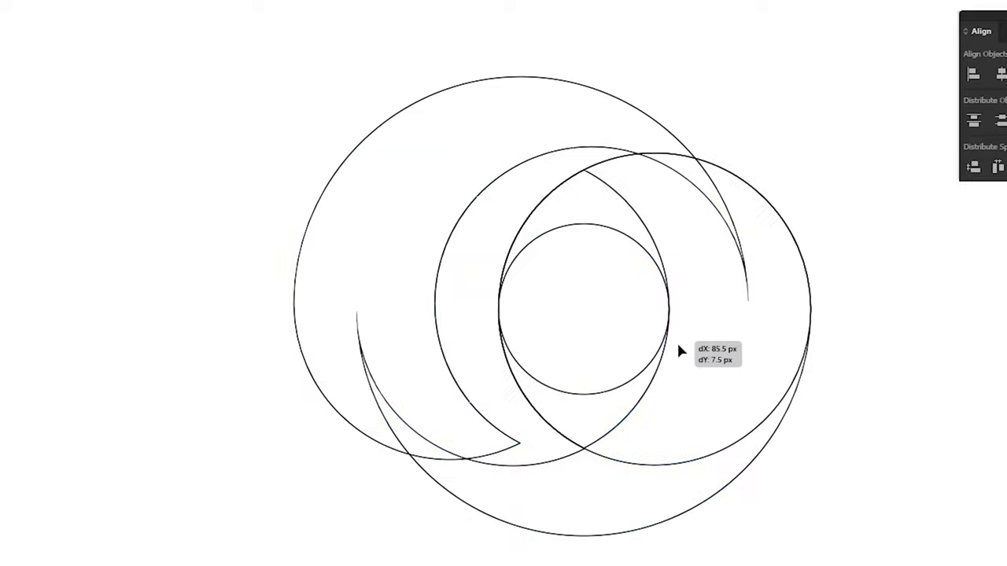
drag(567, 337, 834, 313)
key(Delete)
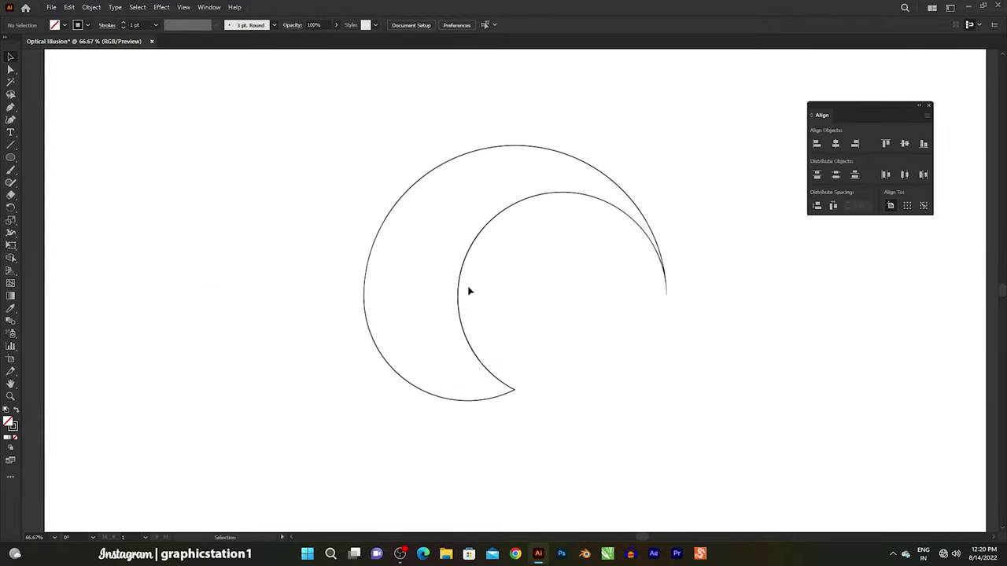
Cut the crescent path at its bottom and right tip anchors.
click(11, 70)
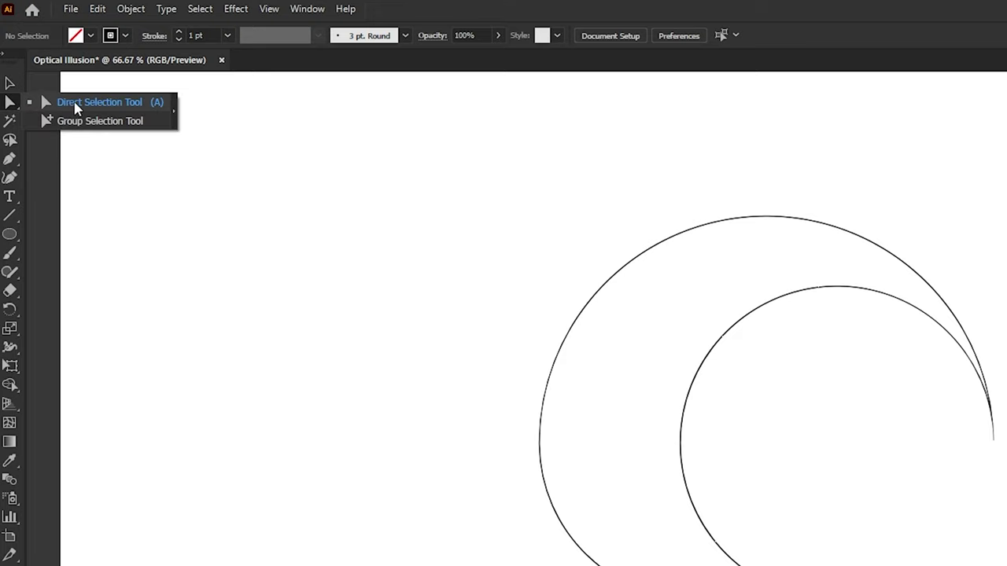
click(75, 107)
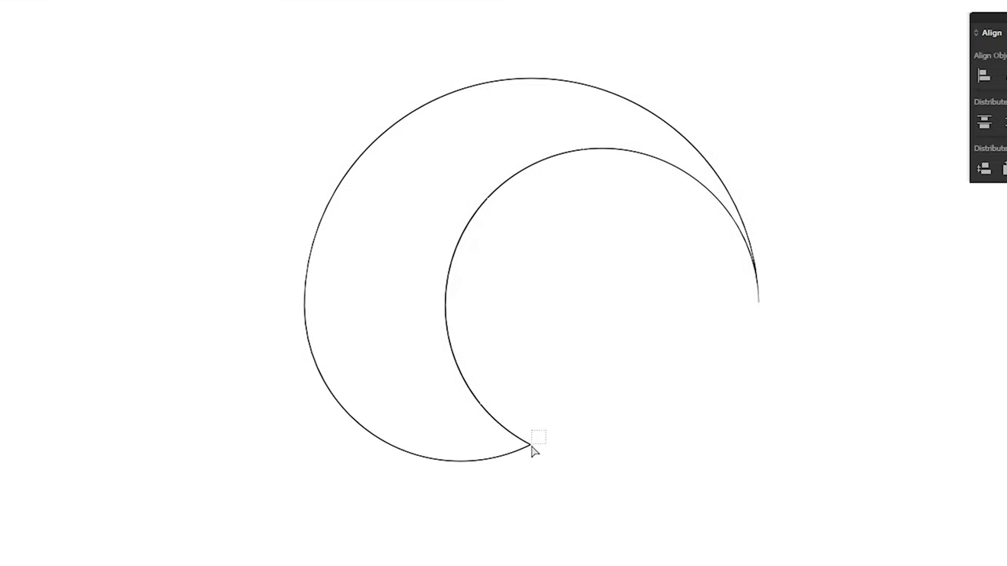
drag(546, 431, 528, 461)
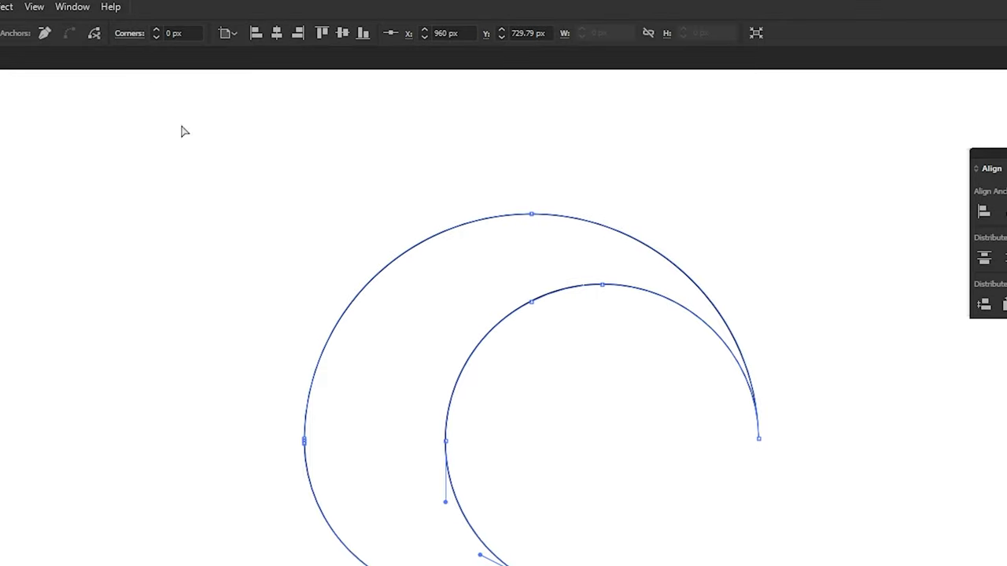
click(93, 36)
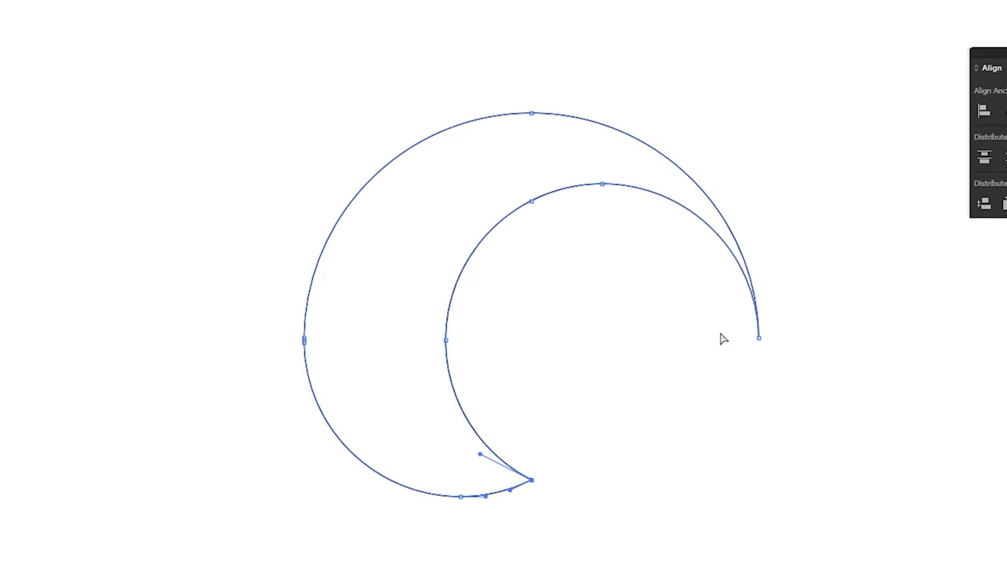
click(723, 339)
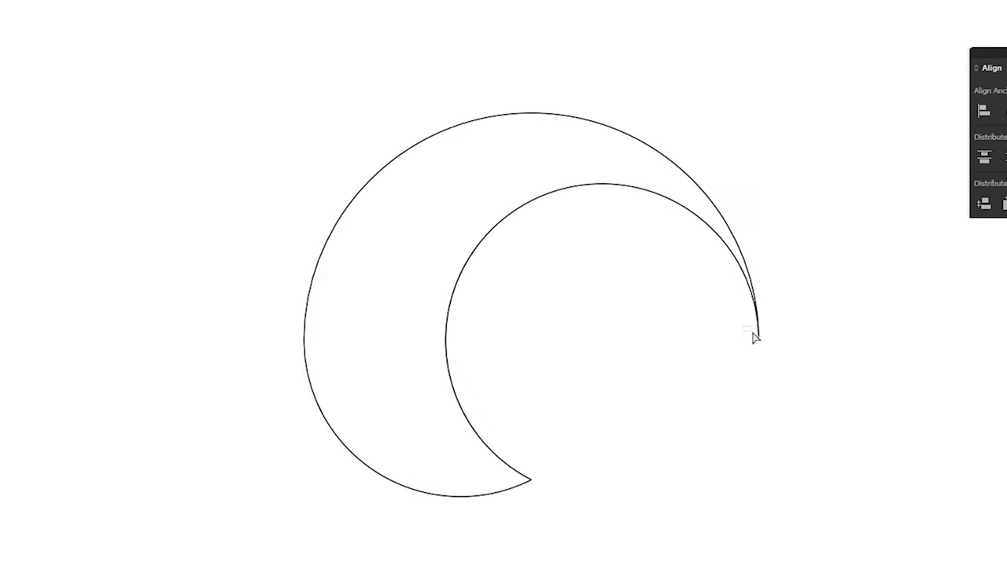
drag(771, 360, 773, 361)
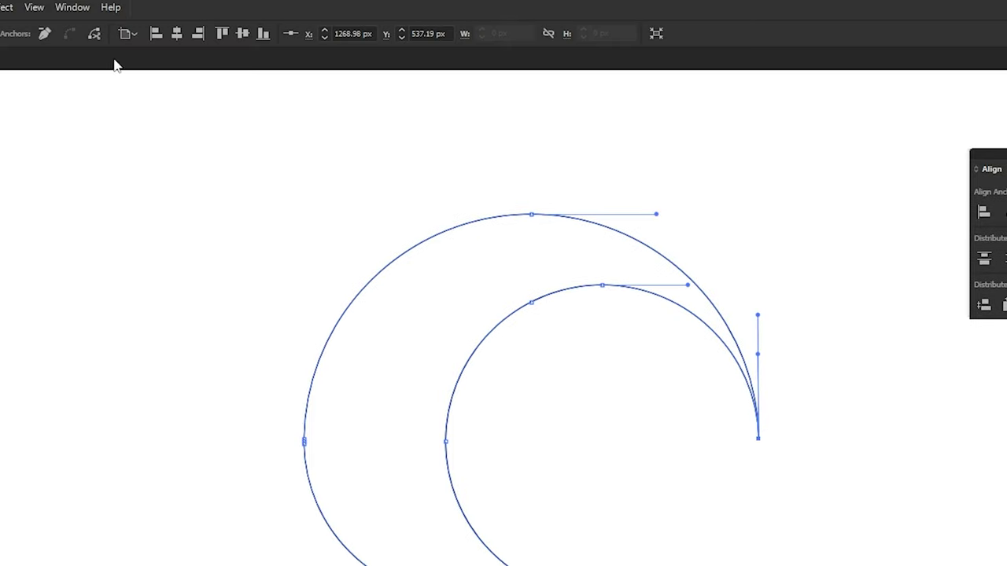
click(103, 35)
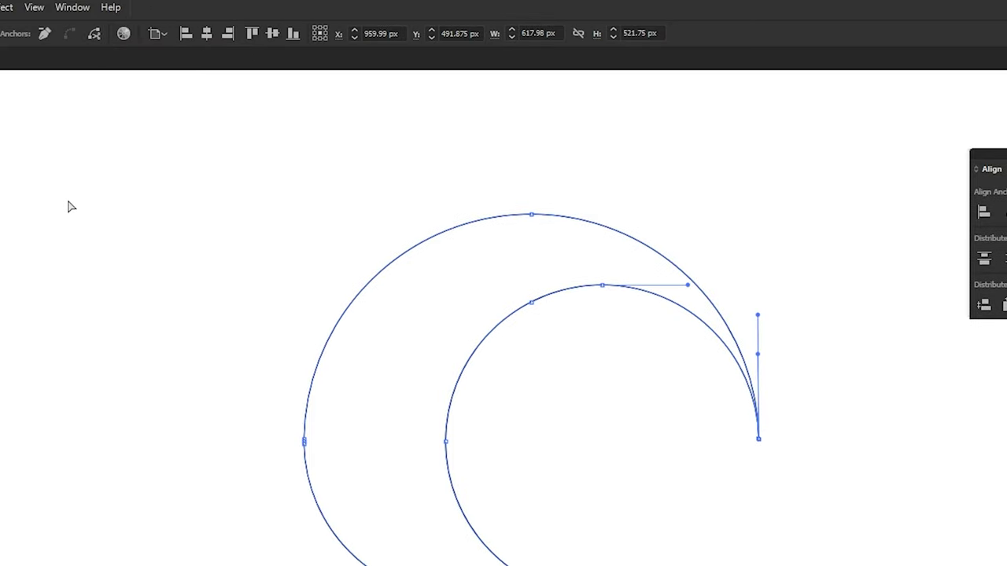
Test-move the outer arc to confirm it is separate, then undo the move.
click(11, 57)
click(243, 162)
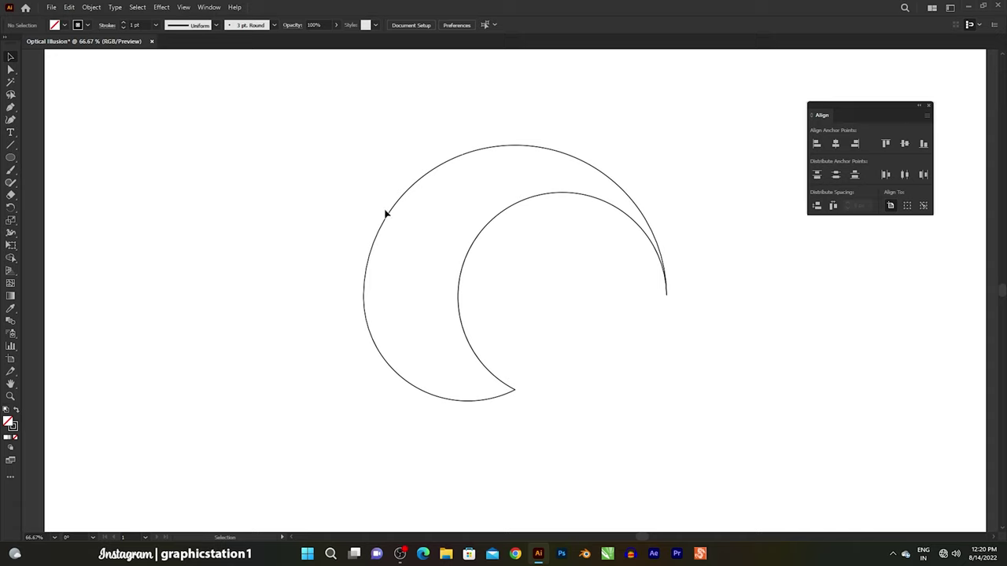
drag(388, 218, 266, 167)
key(a)
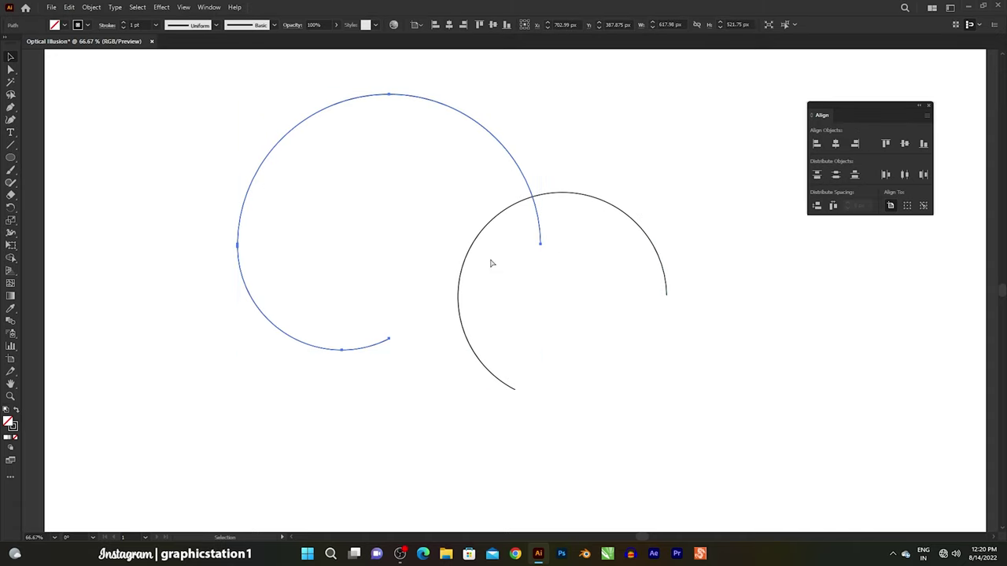
key(v)
key(ctrl+z)
click(356, 129)
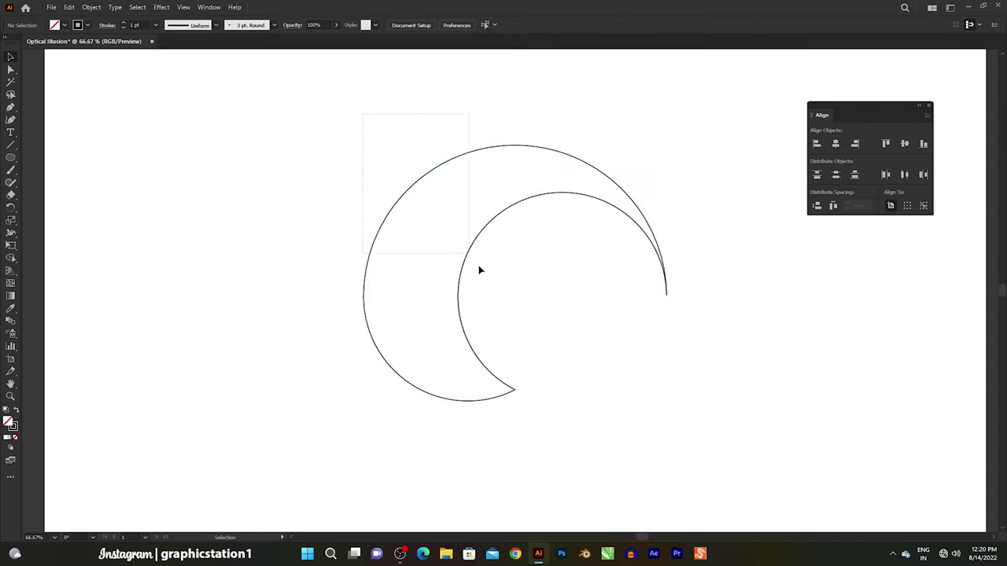
Blend the two arcs together with Object > Blend > Make.
drag(578, 368, 579, 369)
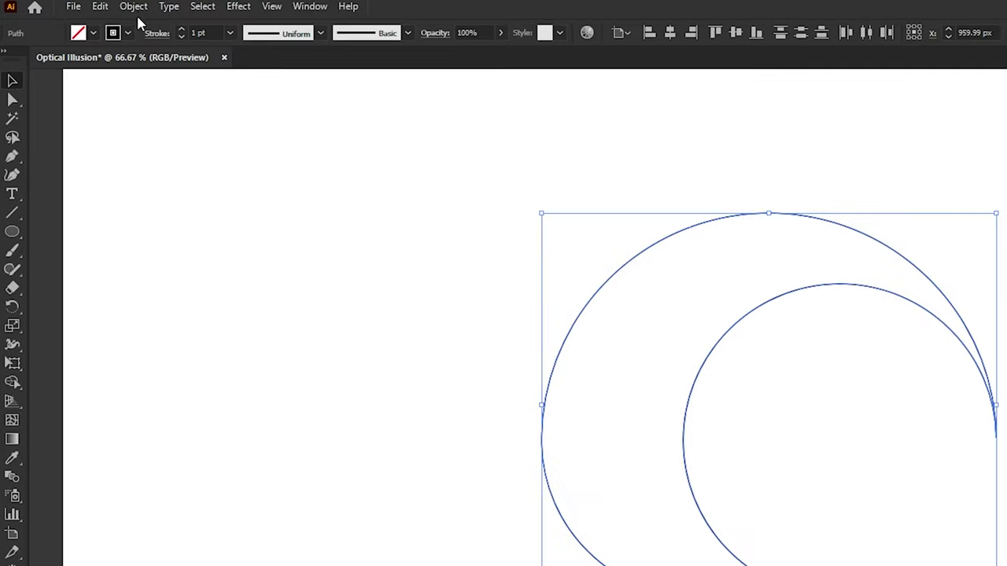
click(91, 7)
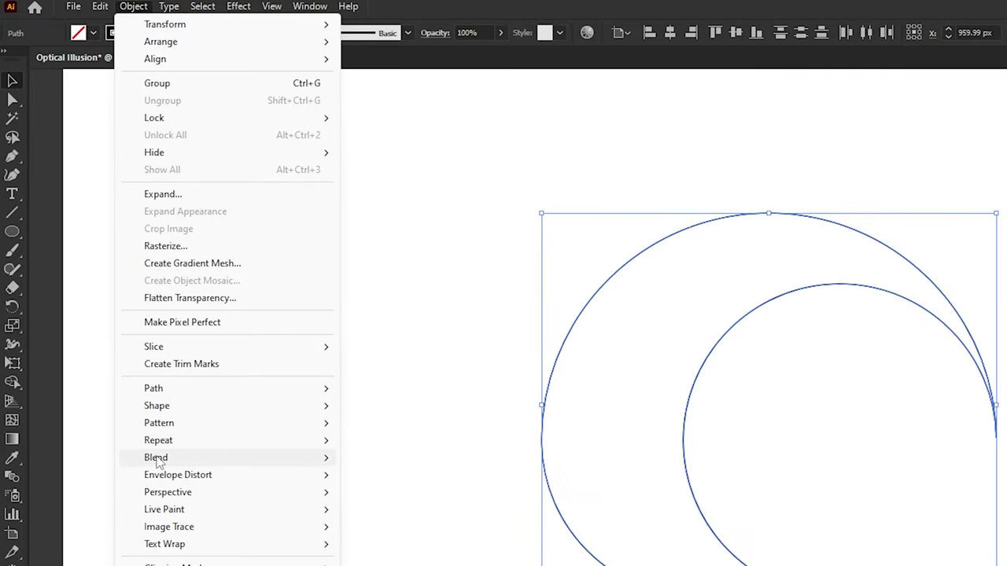
click(400, 464)
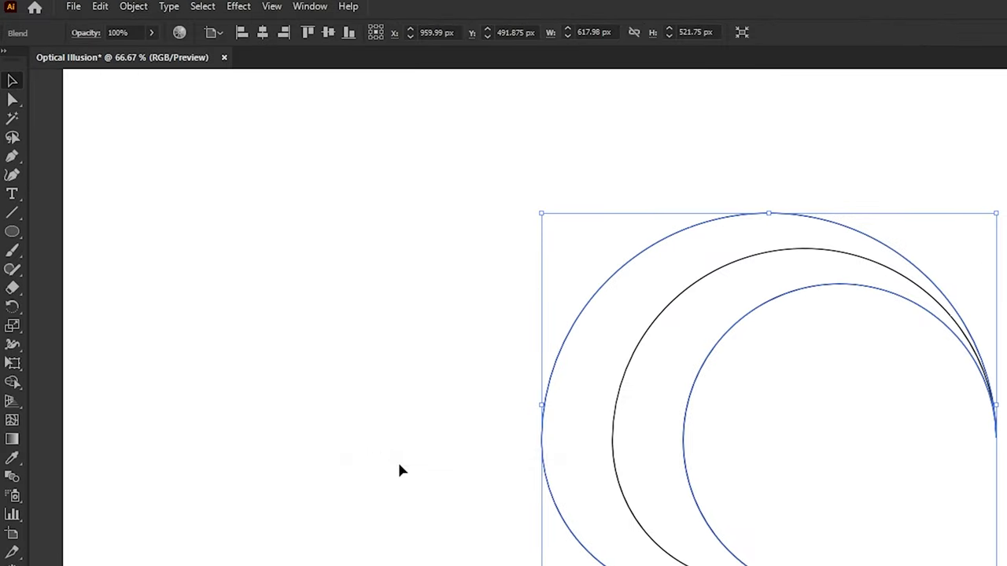
Set the blend spacing to Specified Steps with 20 steps.
click(133, 6)
mouse_move(156, 458)
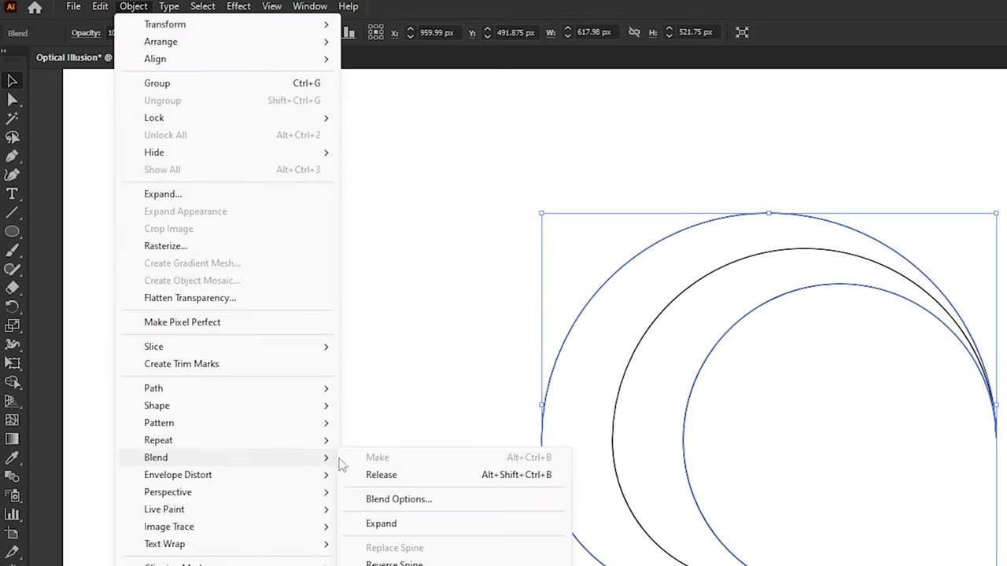
click(364, 499)
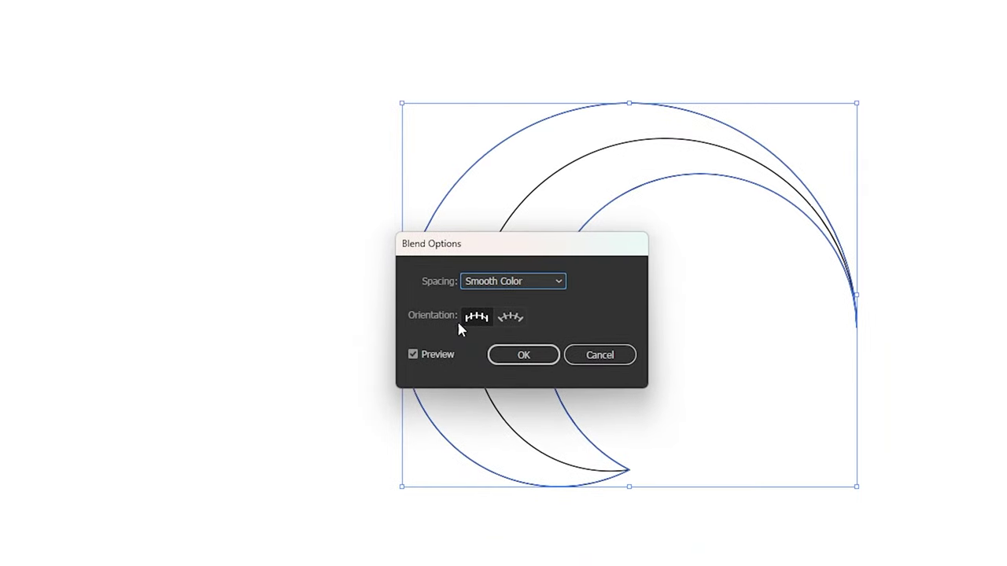
click(503, 287)
click(506, 318)
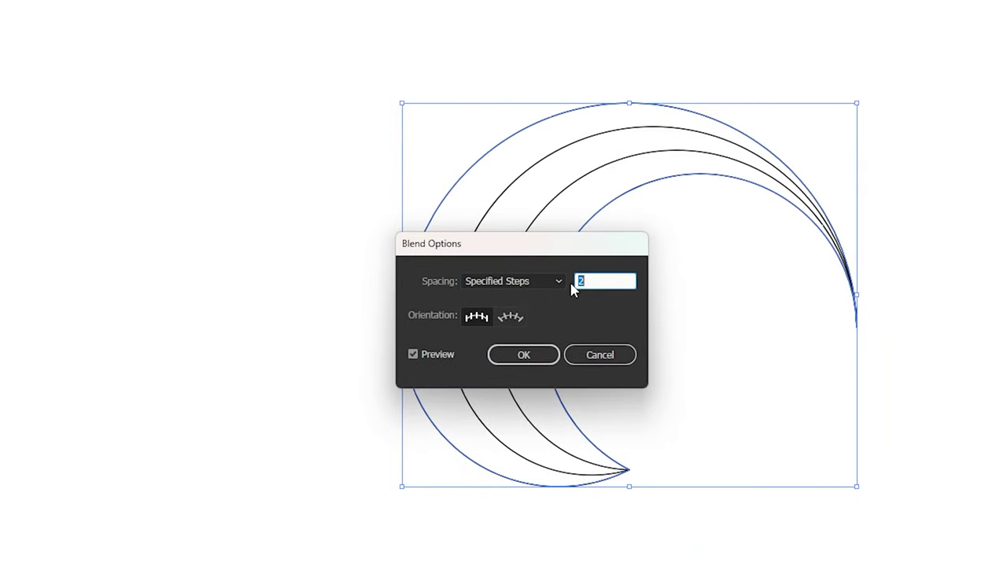
text(20)
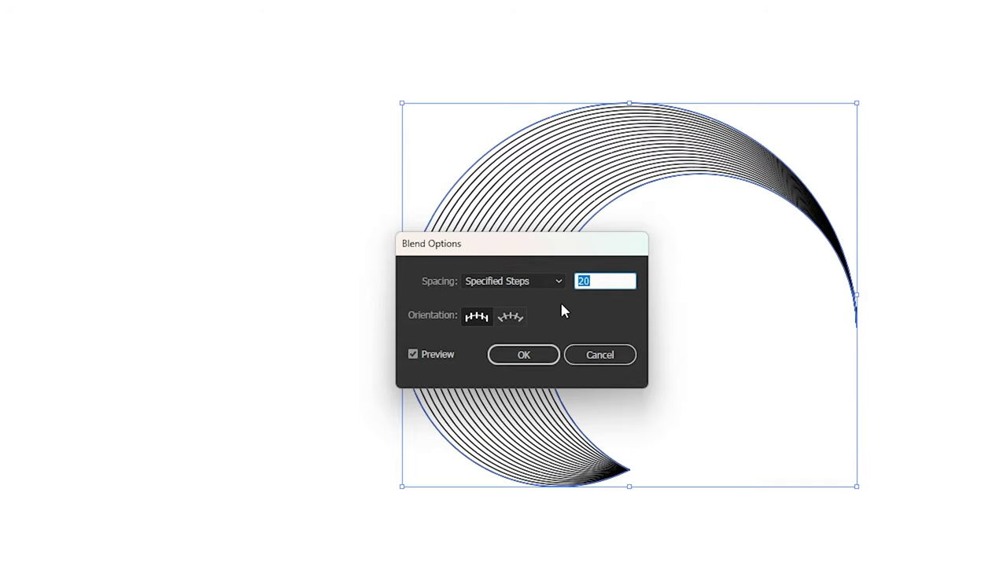
Apply the 20-step blend options and expand the blend into separate editable paths.
click(529, 367)
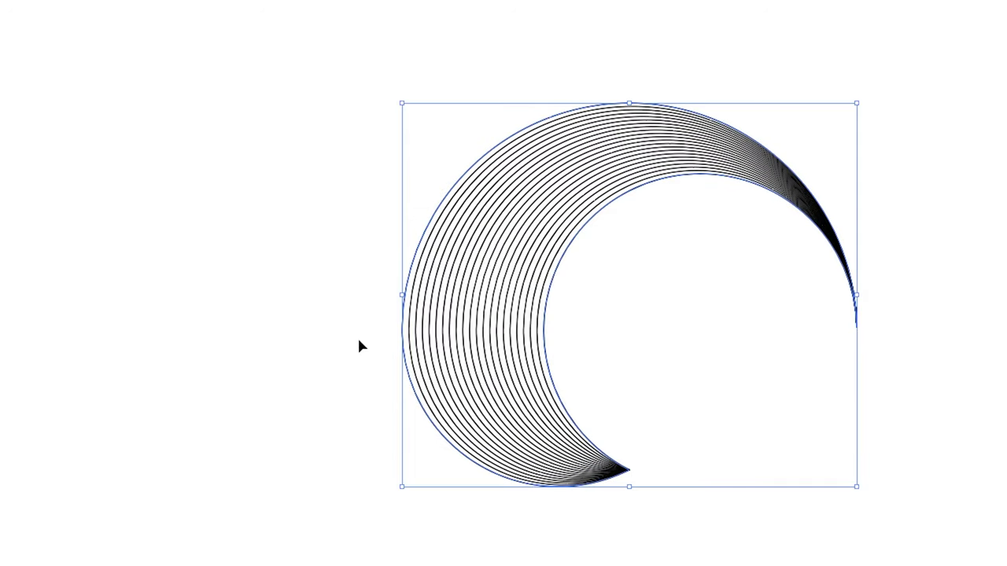
click(359, 342)
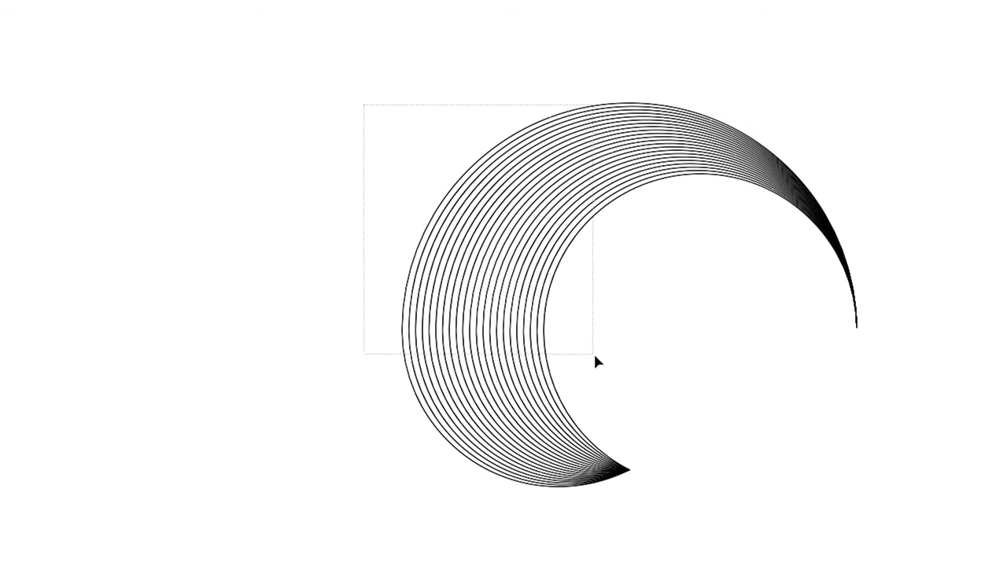
drag(363, 104, 595, 358)
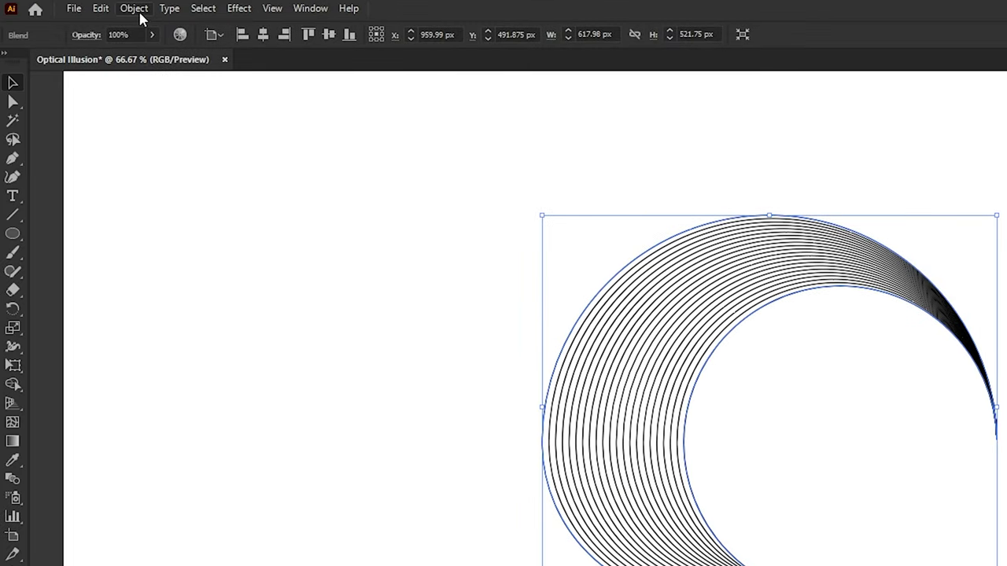
click(134, 10)
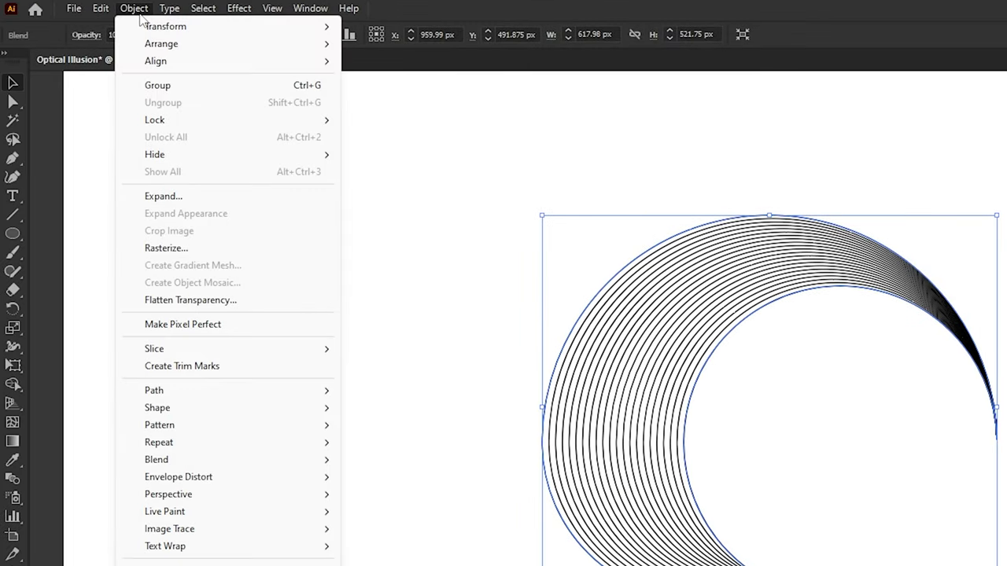
click(135, 200)
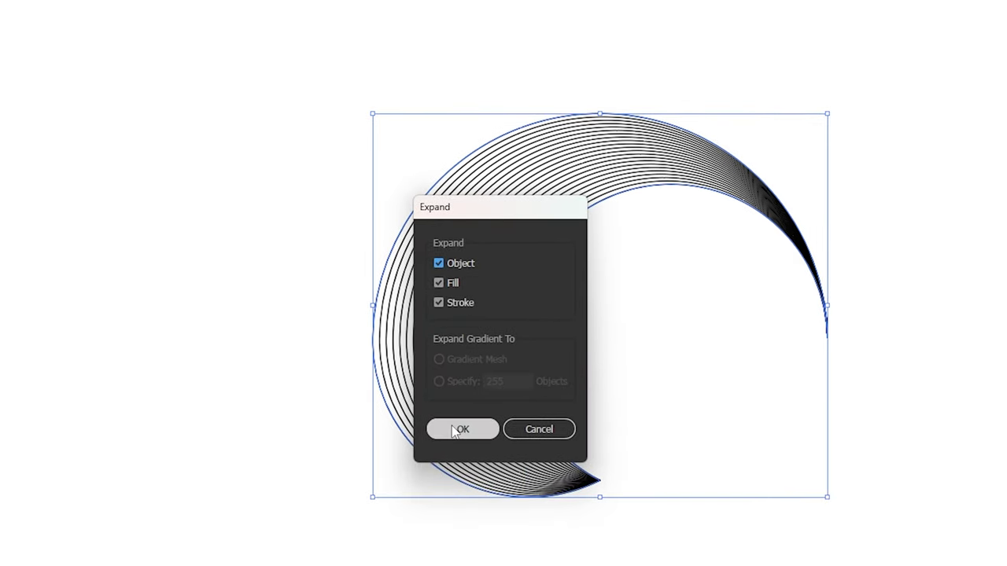
click(458, 430)
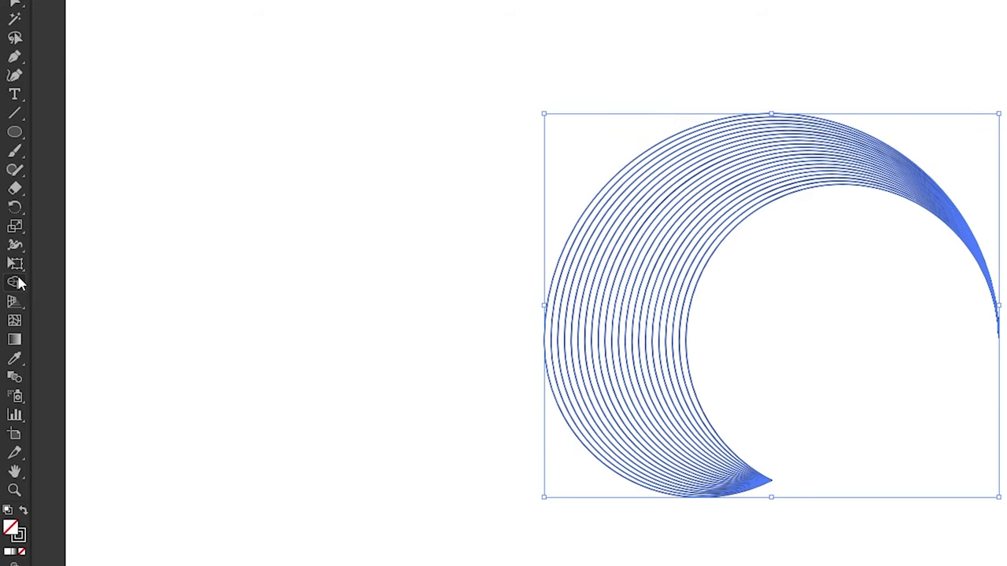
Turn the expanded curves into a Live Paint group with the Live Paint Bucket.
click(15, 283)
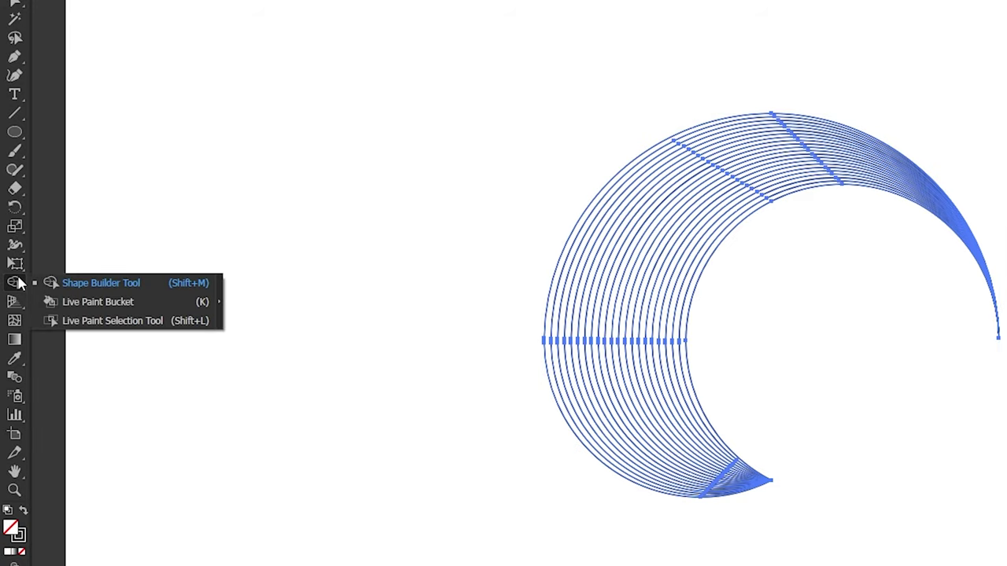
click(86, 303)
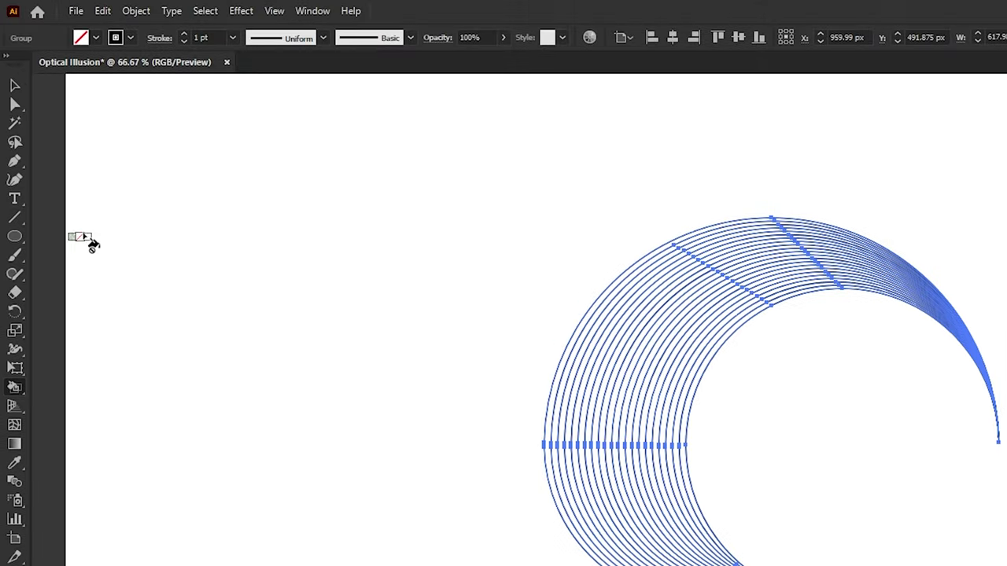
click(96, 39)
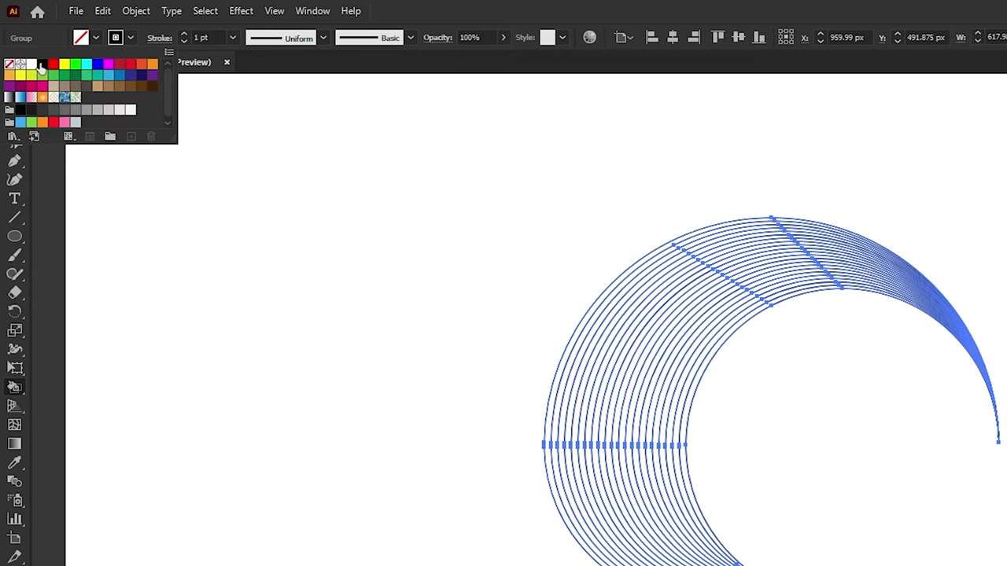
key(Escape)
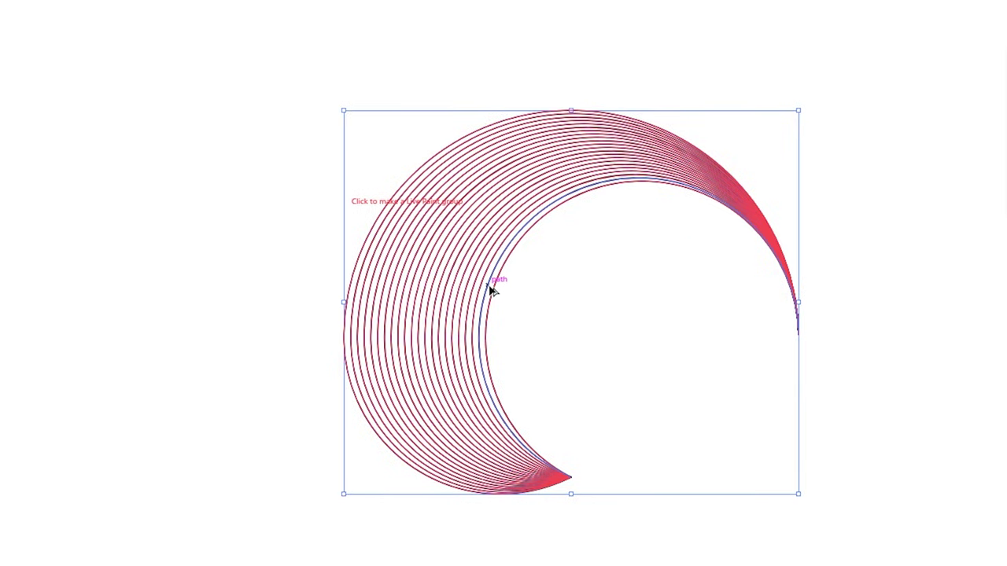
click(490, 292)
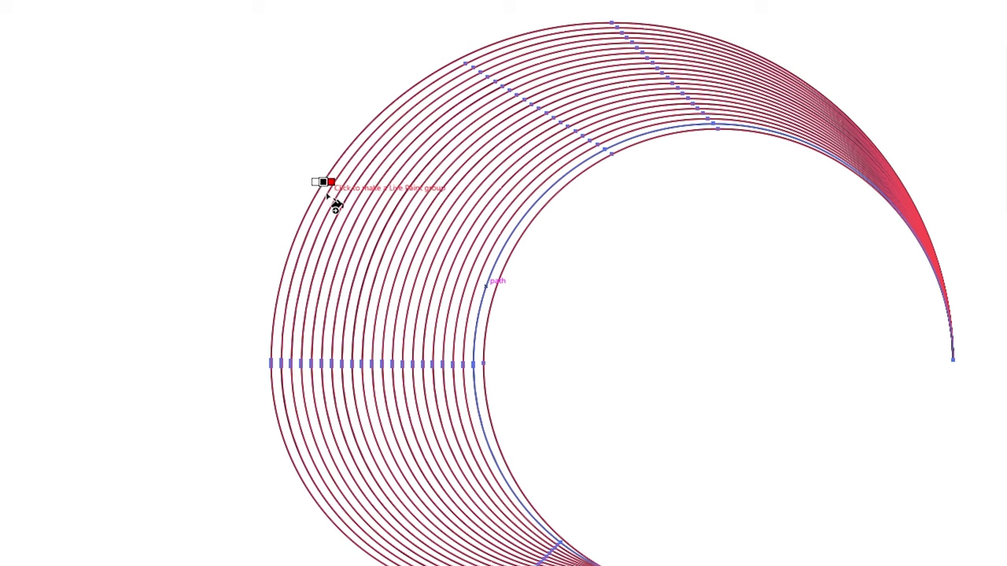
Paint the crescent's bands black from outermost inward, then set the fill colour to white.
click(330, 194)
click(341, 207)
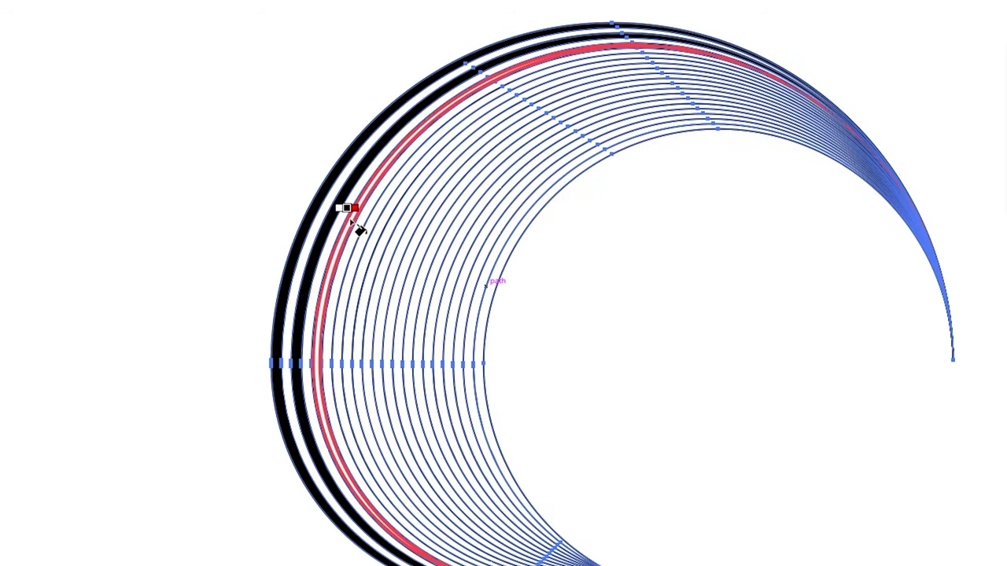
click(360, 227)
click(391, 250)
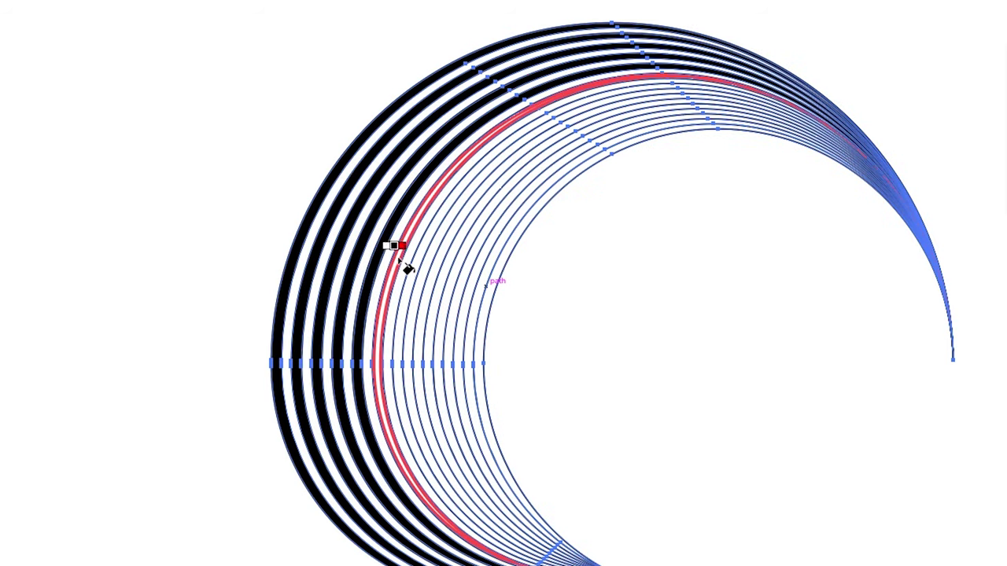
click(411, 270)
click(417, 275)
click(437, 284)
click(445, 290)
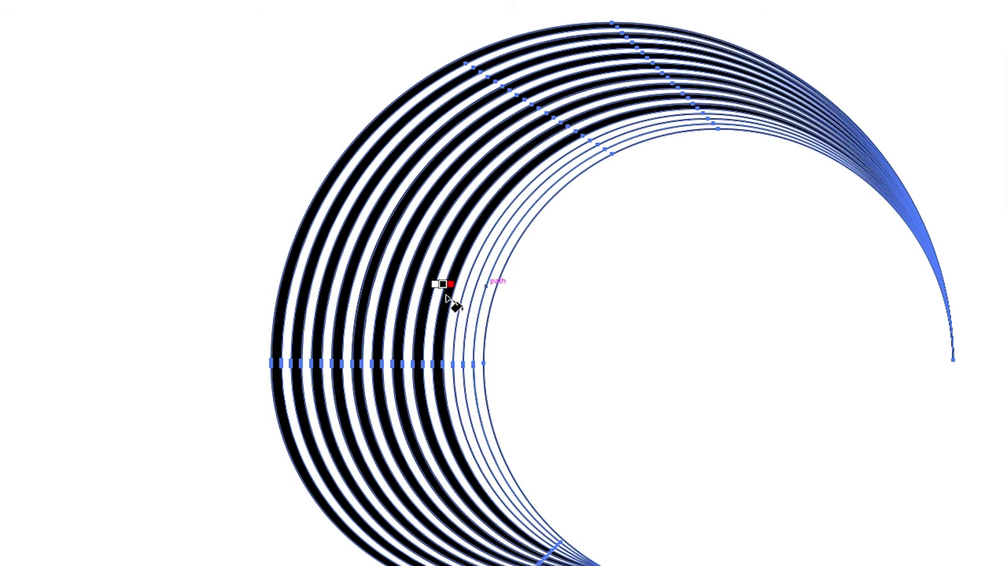
click(461, 310)
click(476, 319)
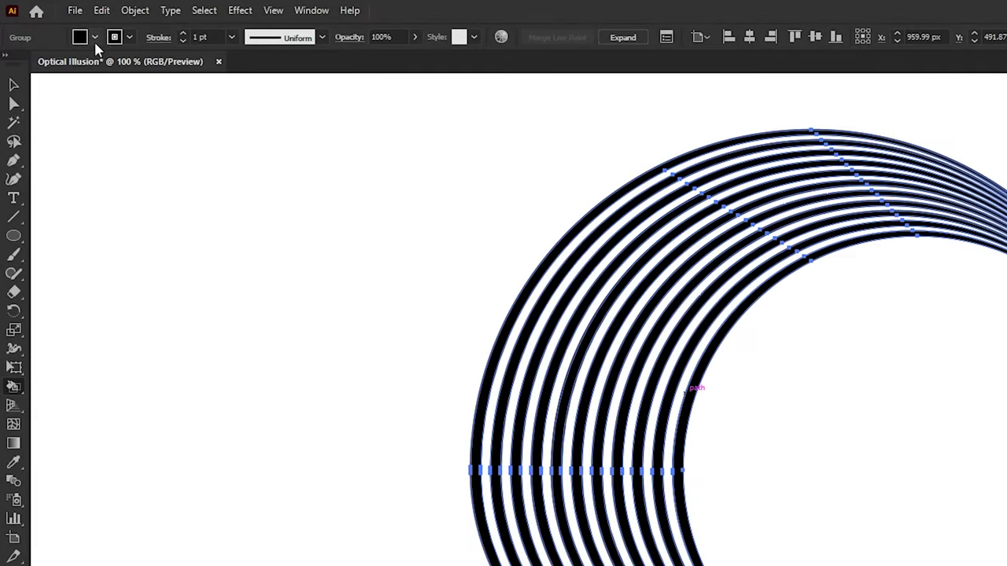
click(67, 26)
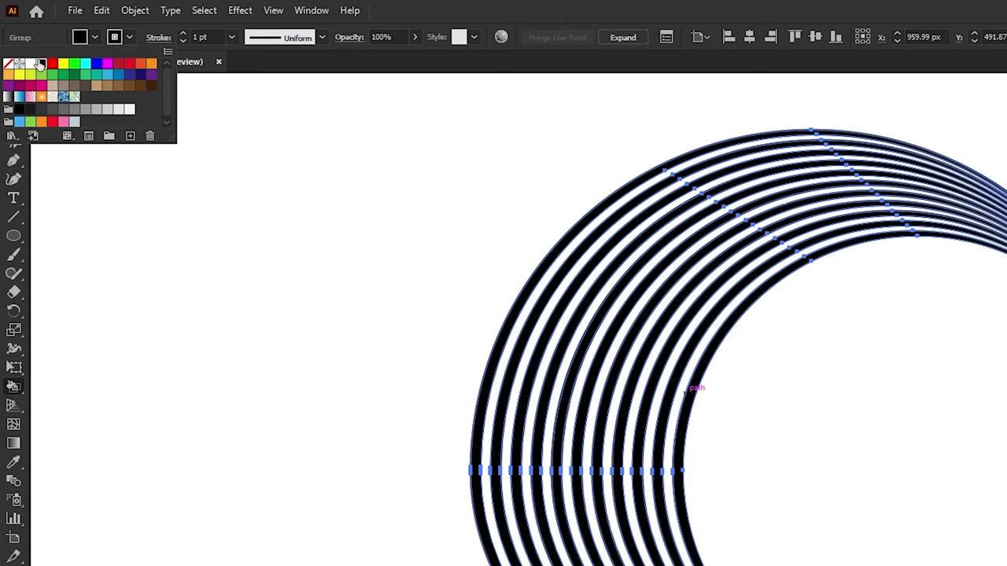
click(129, 108)
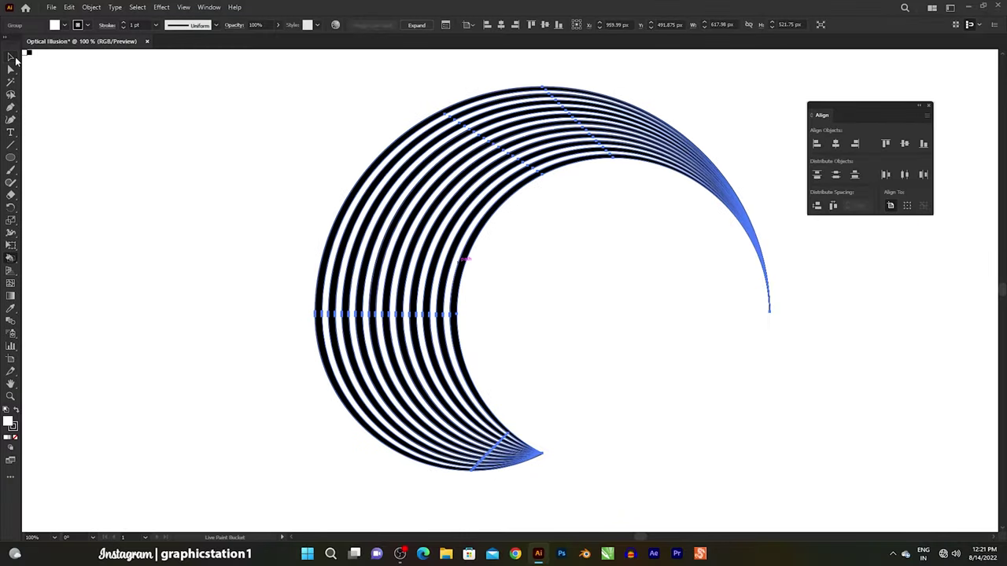
Select the whole striped crescent, copy it and paste it in front.
click(12, 57)
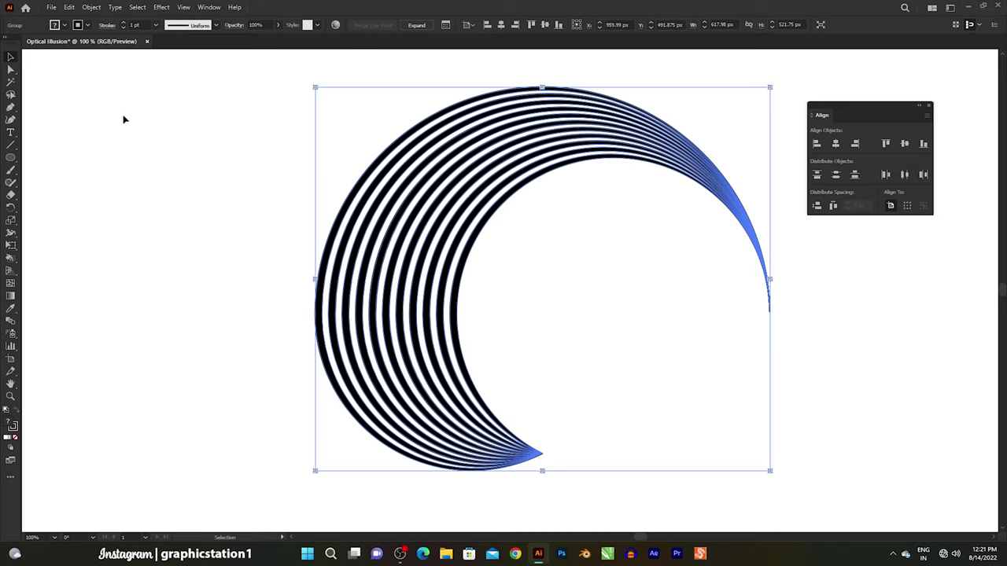
click(124, 116)
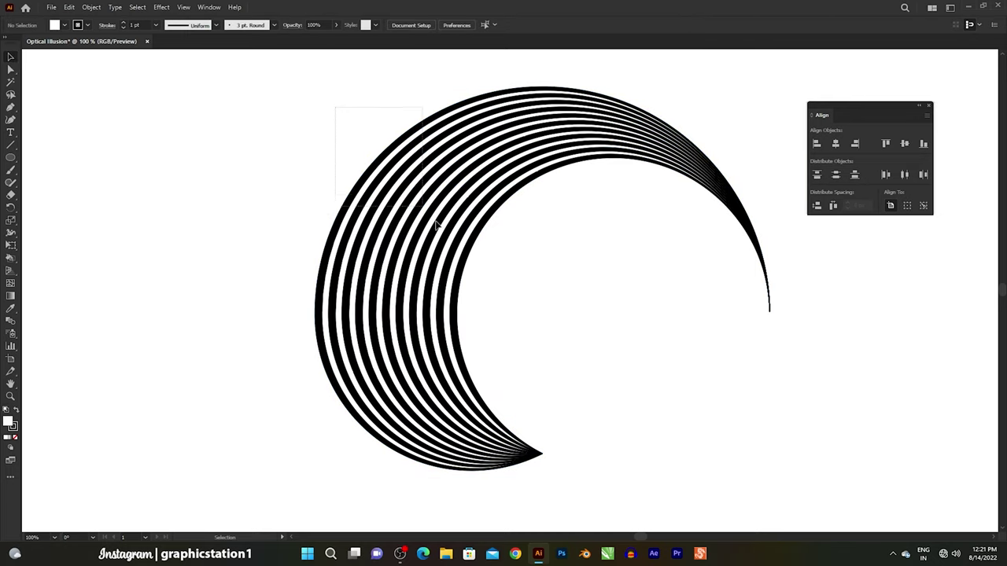
drag(338, 102, 499, 299)
key(a)
key(ctrl+minus)
key(v)
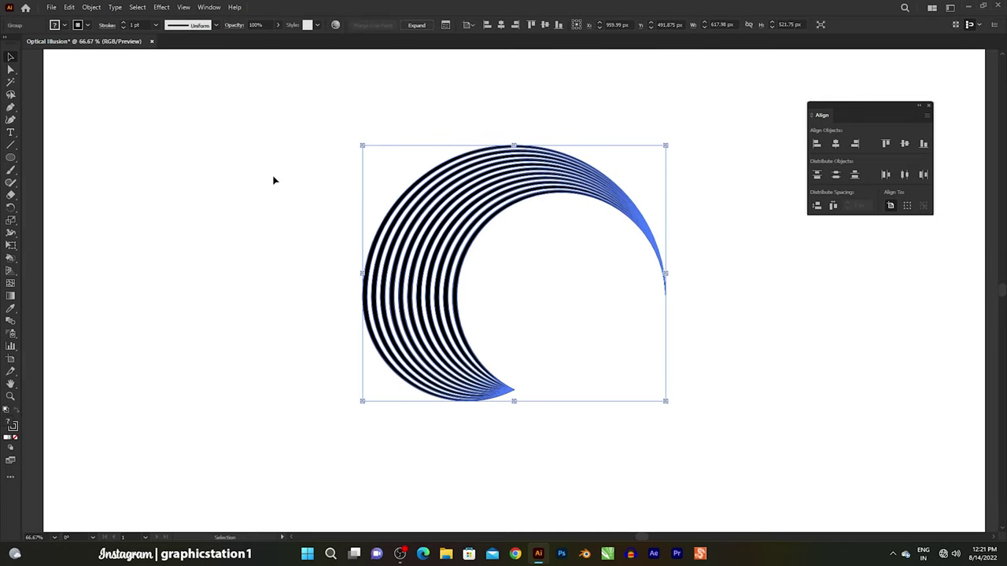
click(100, 11)
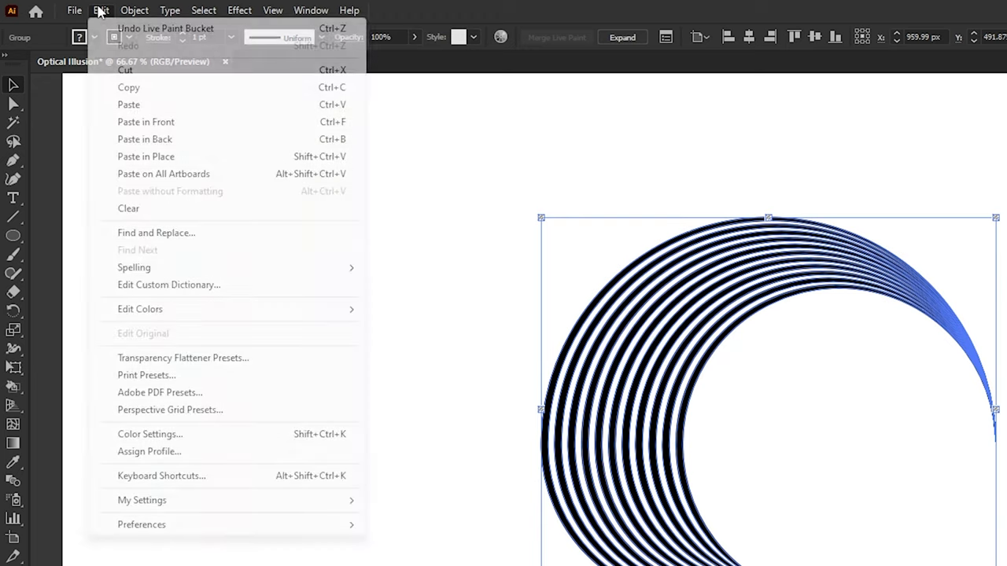
click(106, 86)
click(101, 11)
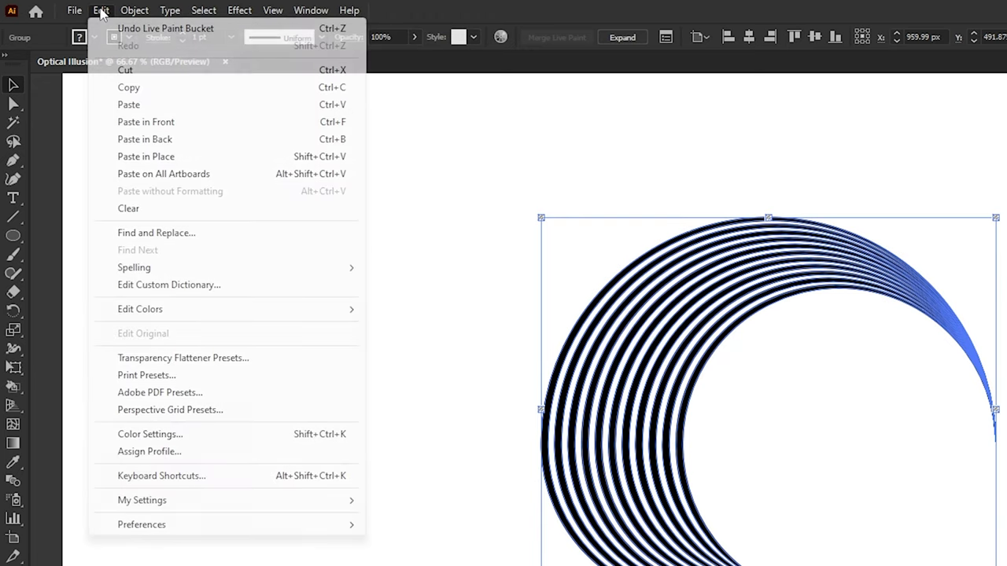
click(97, 123)
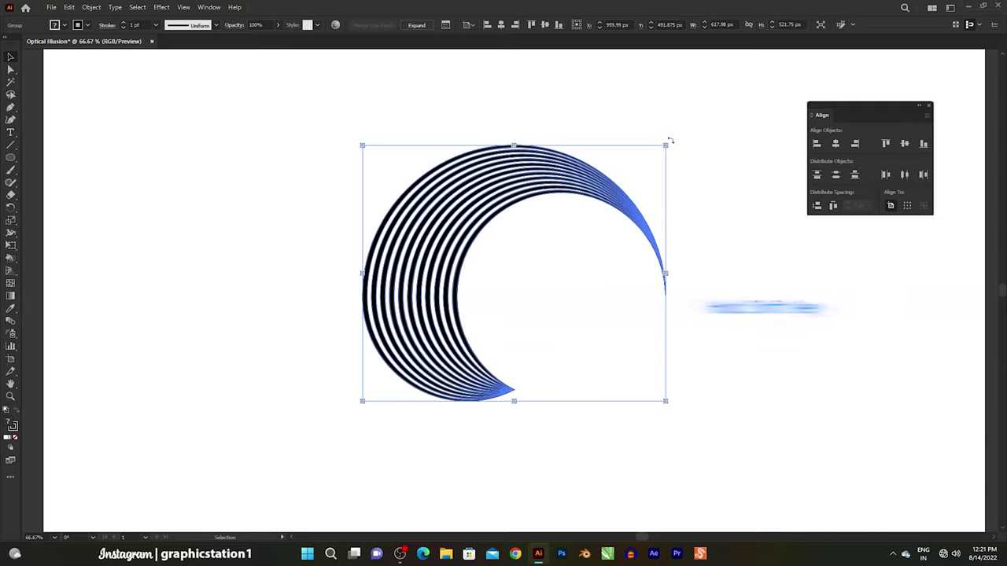
Rotate the copy 180° and move it down to interlock and close the ring.
mouse_move(670, 142)
mouse_down()
mouse_move(689, 153)
mouse_move(692, 178)
mouse_move(656, 381)
mouse_move(506, 478)
mouse_move(402, 476)
mouse_up()
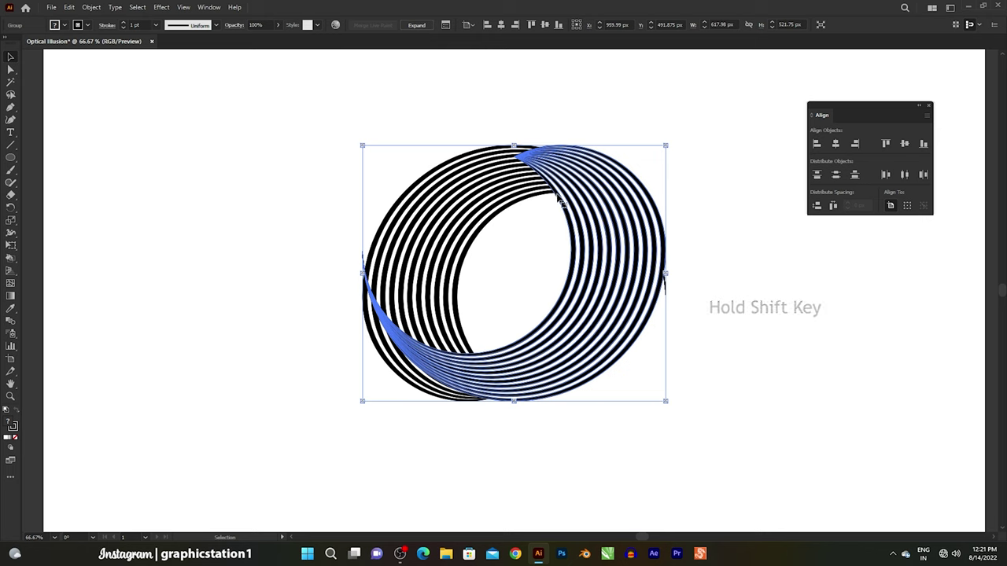
mouse_move(560, 200)
mouse_down()
mouse_move(566, 252)
mouse_move(557, 238)
mouse_move(560, 246)
mouse_up()
click(288, 159)
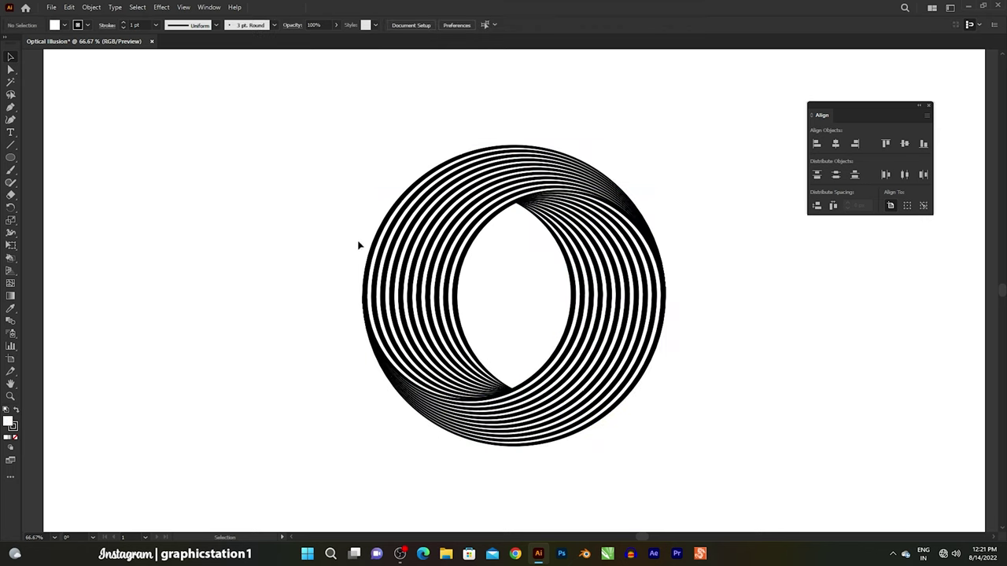
Draw a large circle to the left of the striped ring with the Ellipse tool.
drag(540, 302, 488, 280)
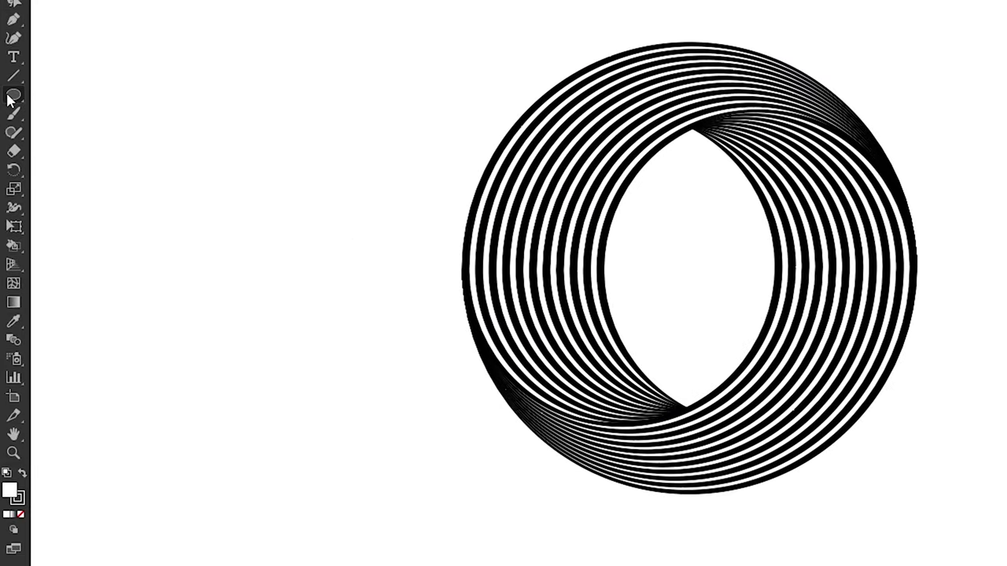
drag(11, 97, 76, 135)
drag(323, 367, 339, 341)
drag(449, 202, 458, 189)
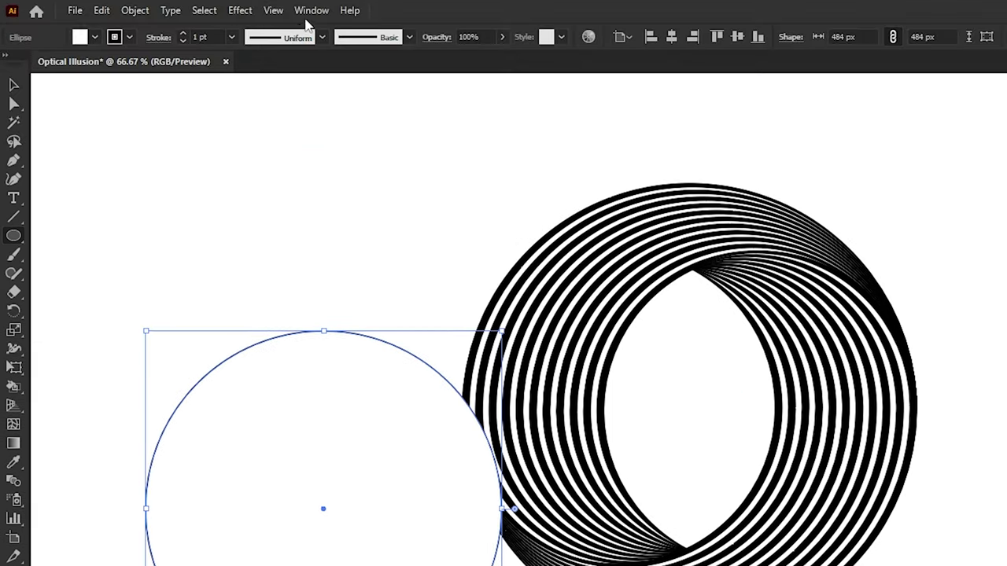
Fill the circle with the White, Black preset gradient from the Gradient panel.
click(311, 9)
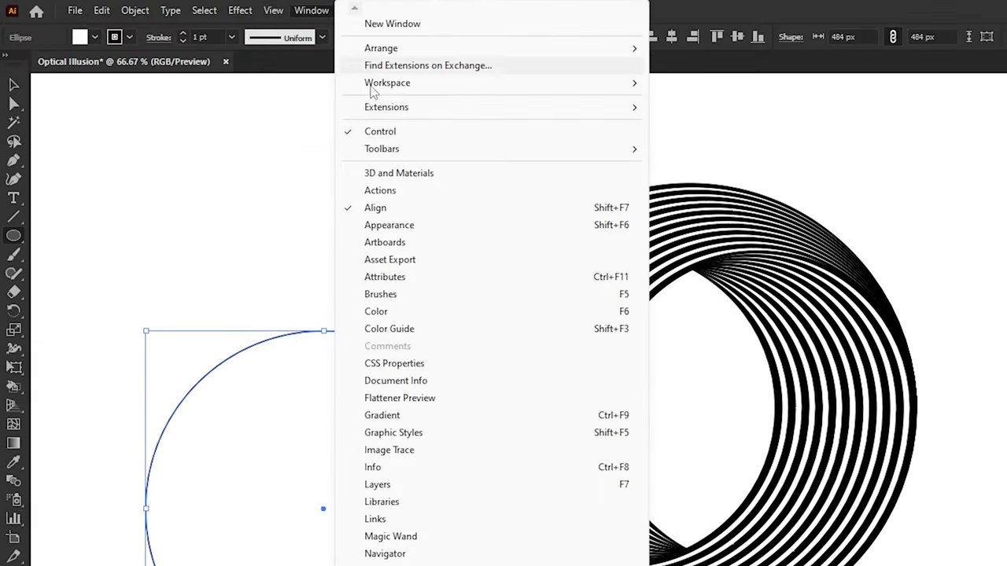
click(381, 416)
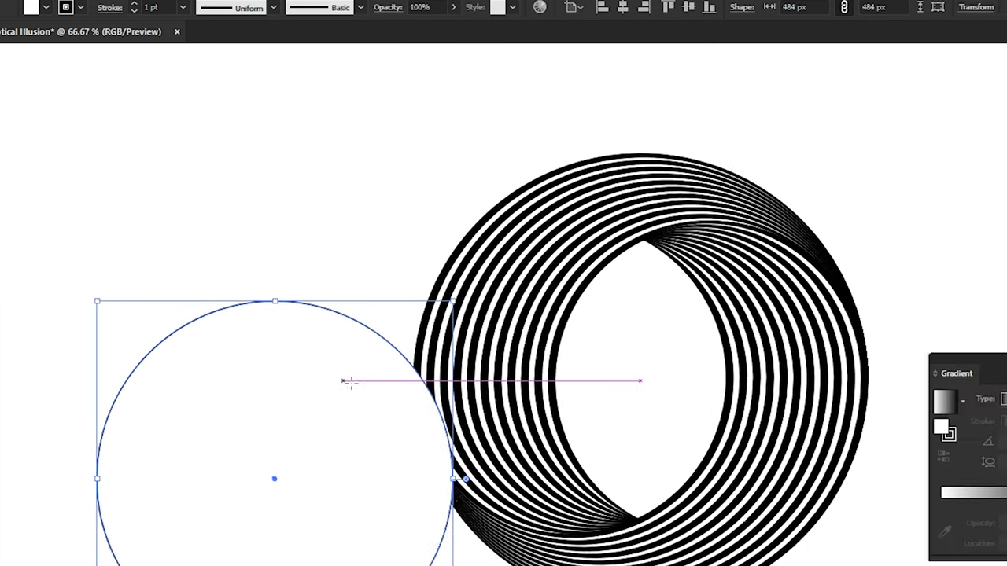
drag(822, 232, 606, 231)
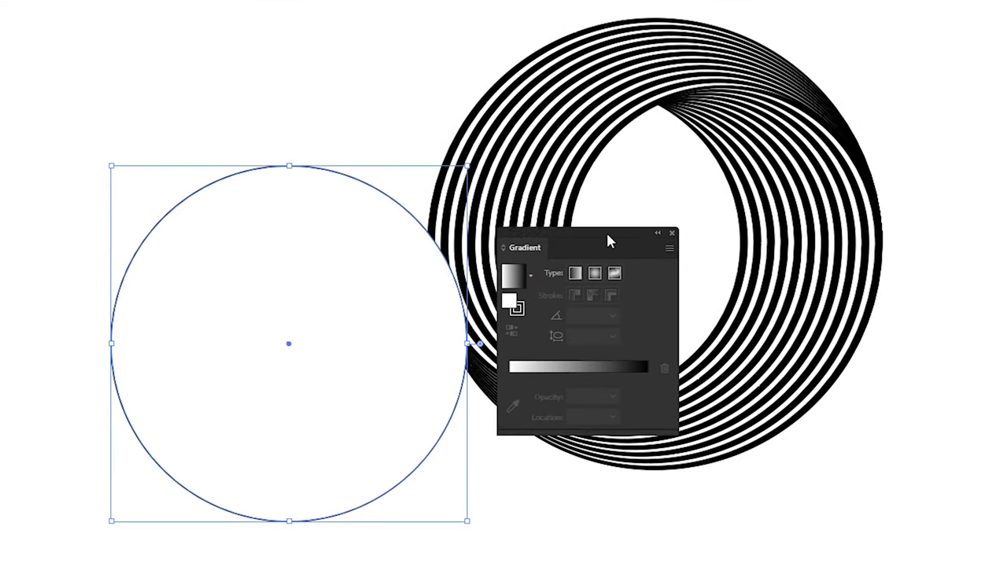
click(524, 277)
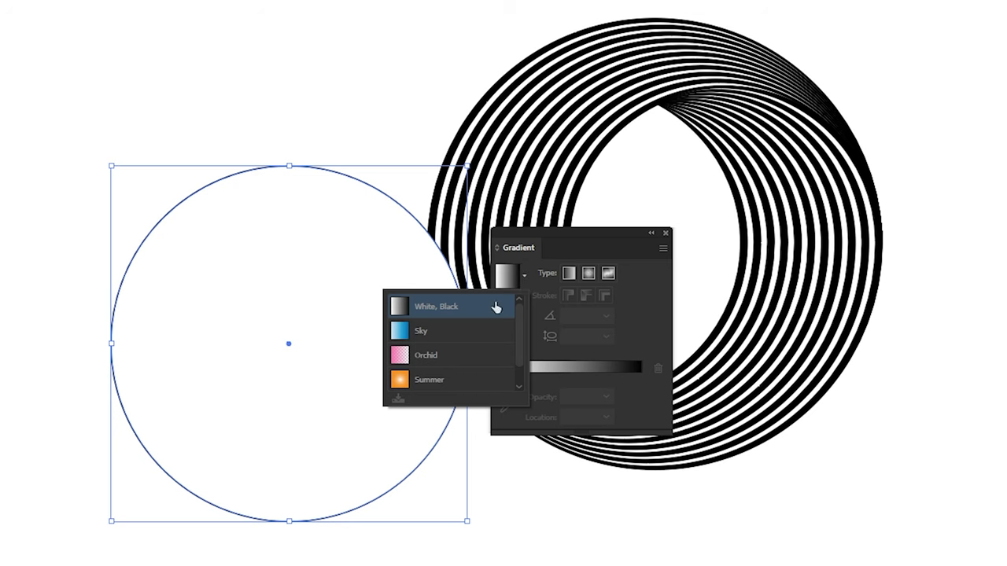
click(452, 315)
Make the gradient radial and reversed, with a black centre fading to a 0% opacity edge.
click(588, 274)
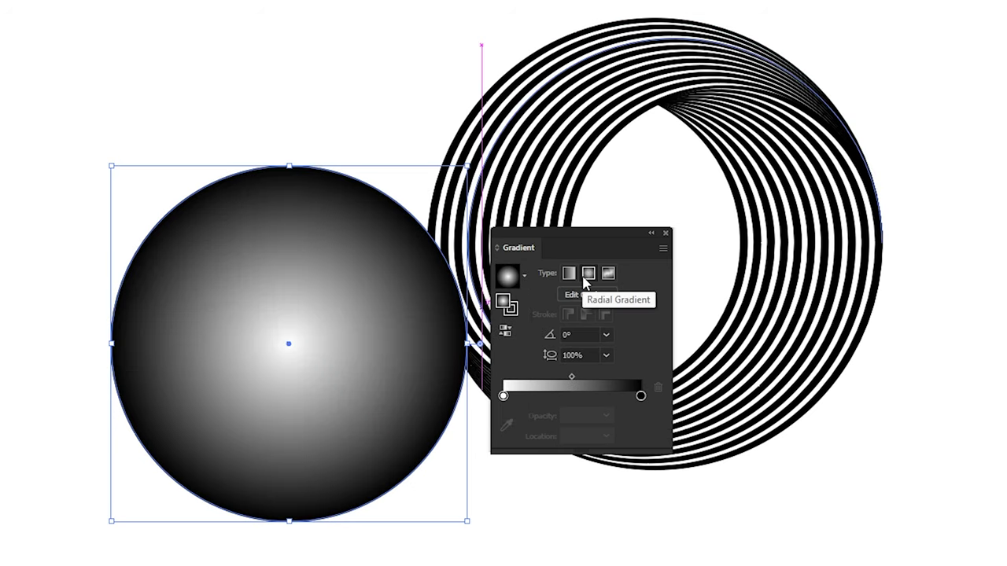
click(506, 332)
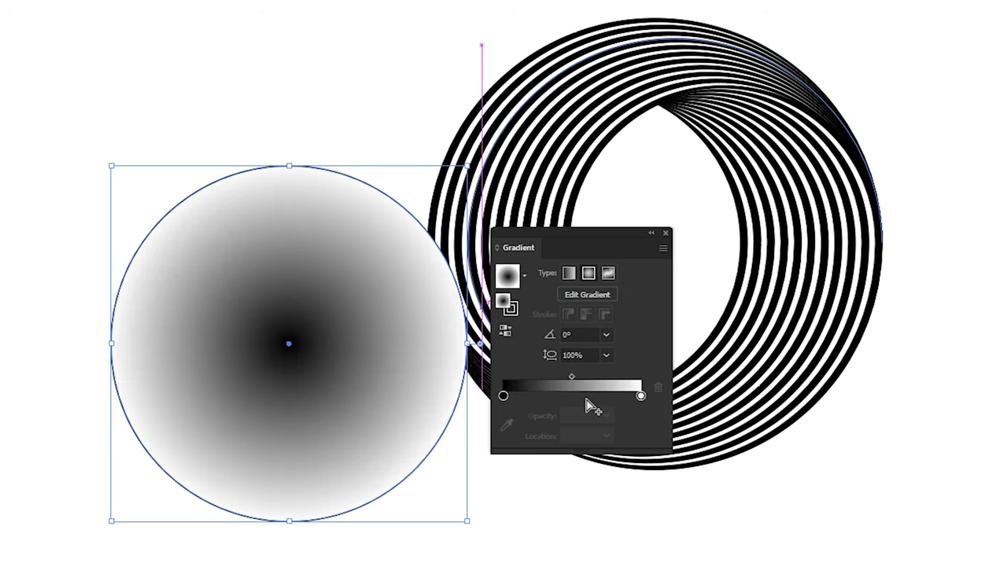
drag(572, 381, 558, 381)
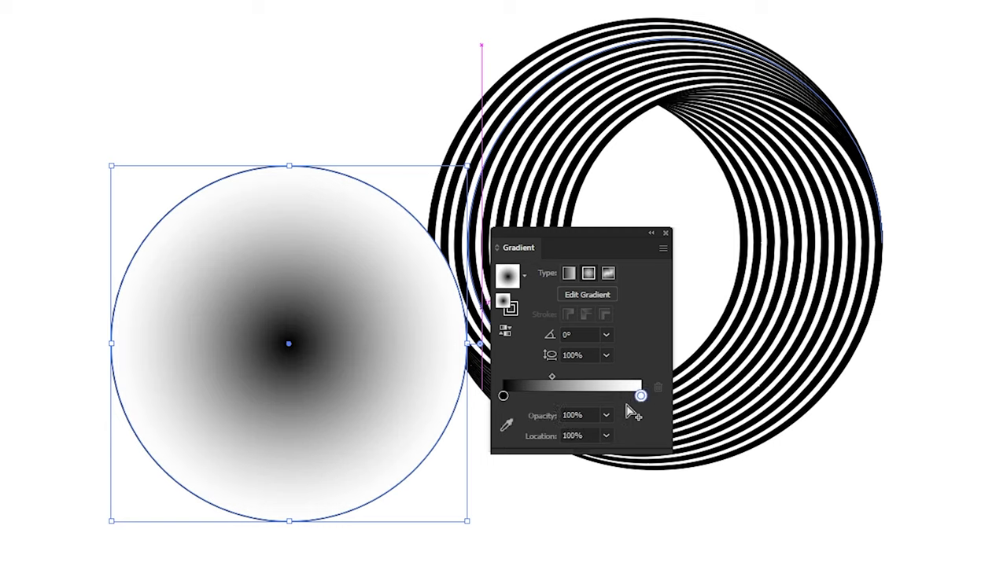
click(606, 417)
click(610, 432)
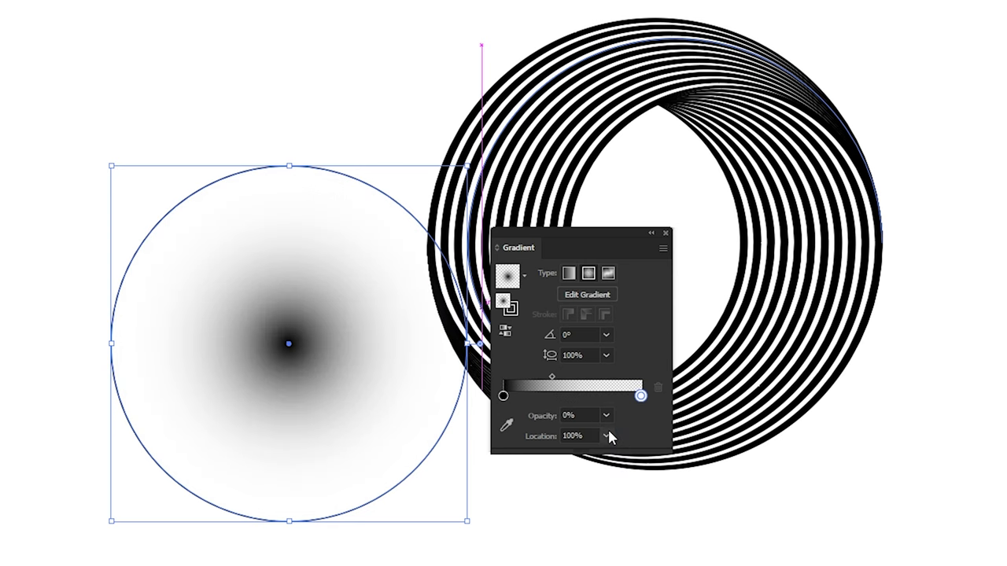
drag(580, 245, 809, 257)
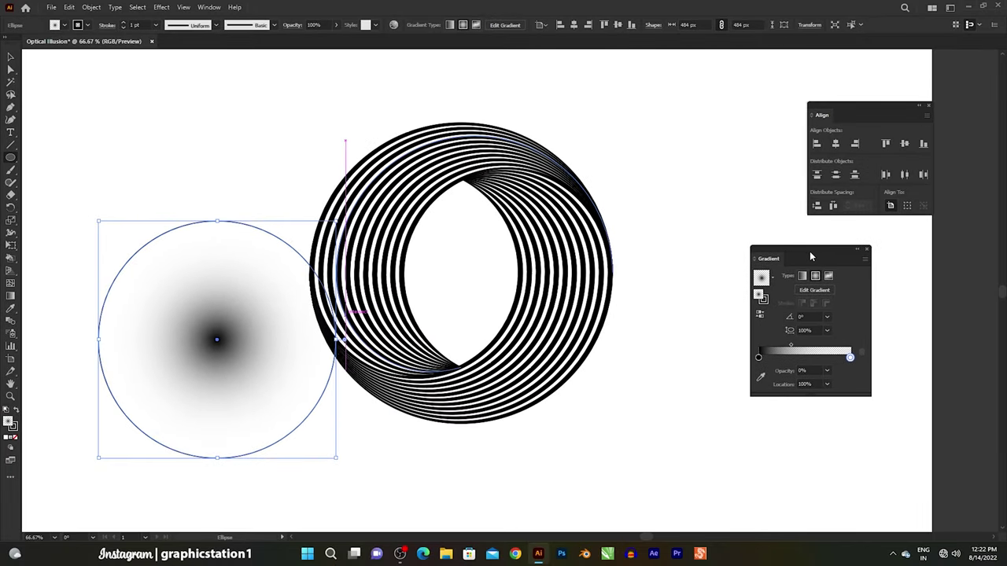
Remove the circle's stroke and move it under the ring's centre.
click(86, 26)
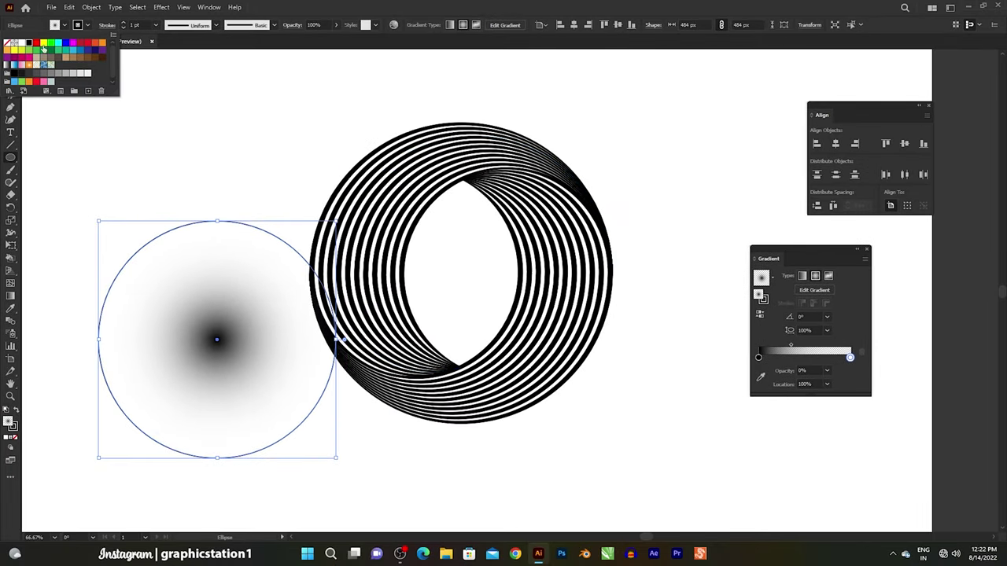
click(87, 28)
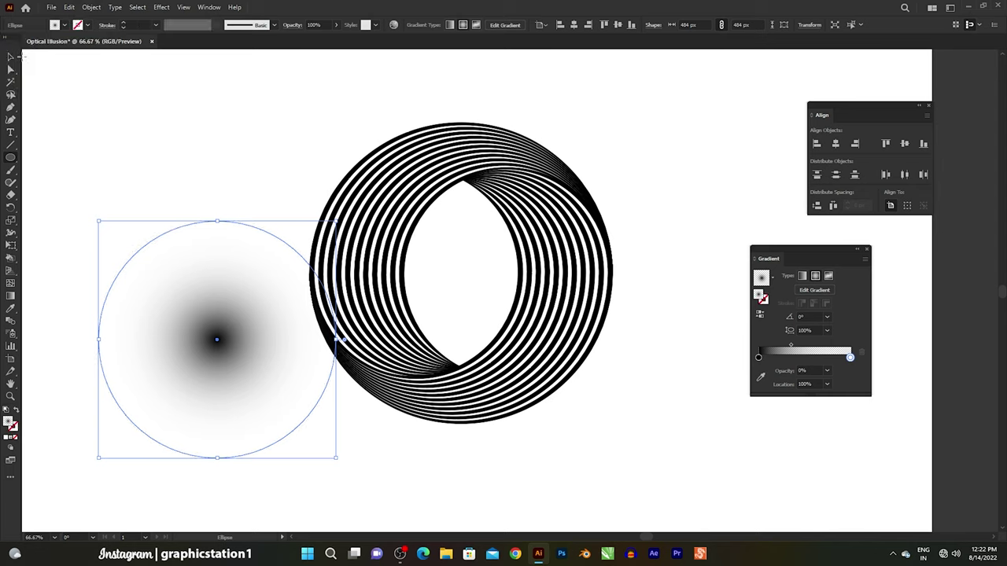
click(50, 81)
drag(254, 356, 461, 441)
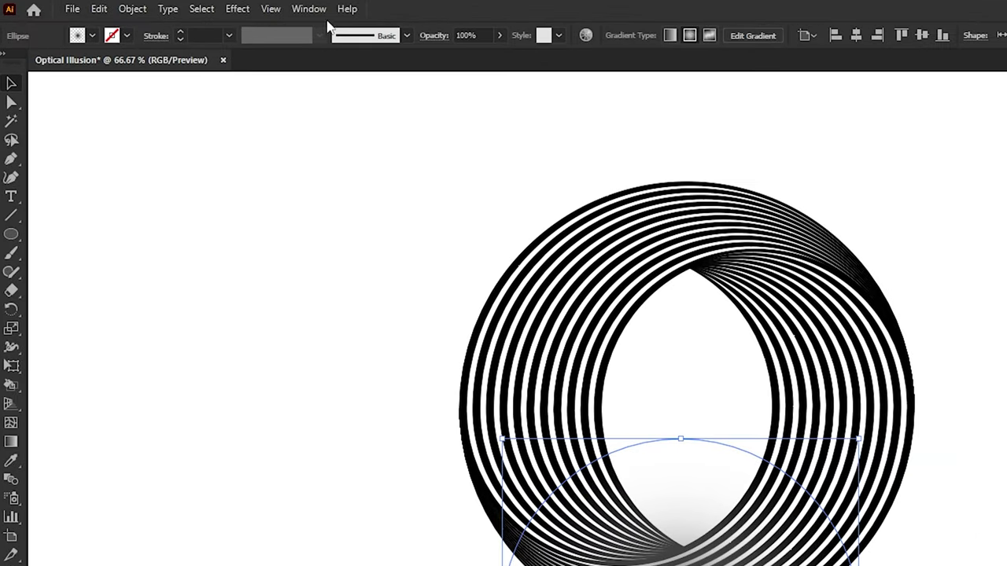
Set the circle's blend mode to Multiply in the Transparency panel.
click(209, 7)
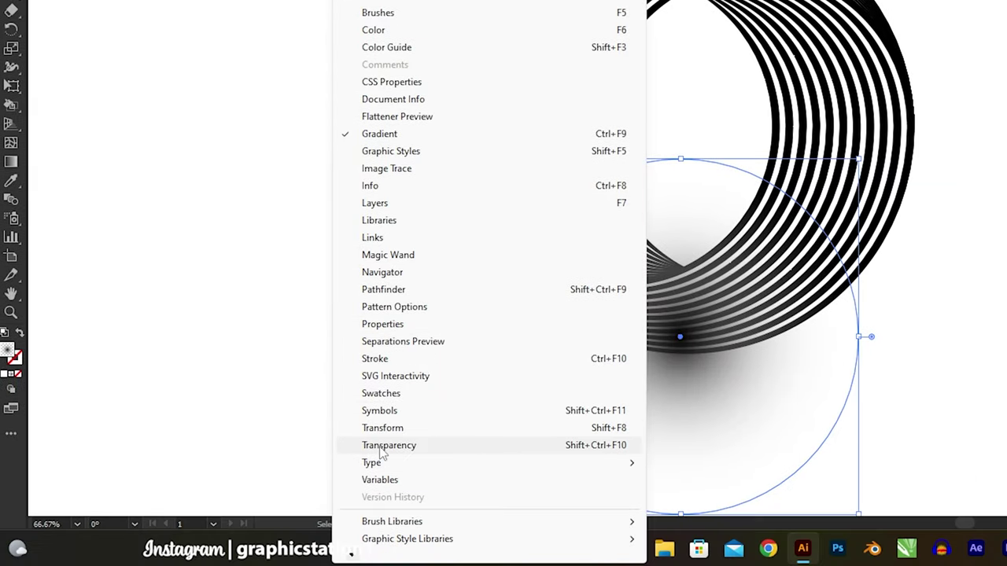
click(379, 447)
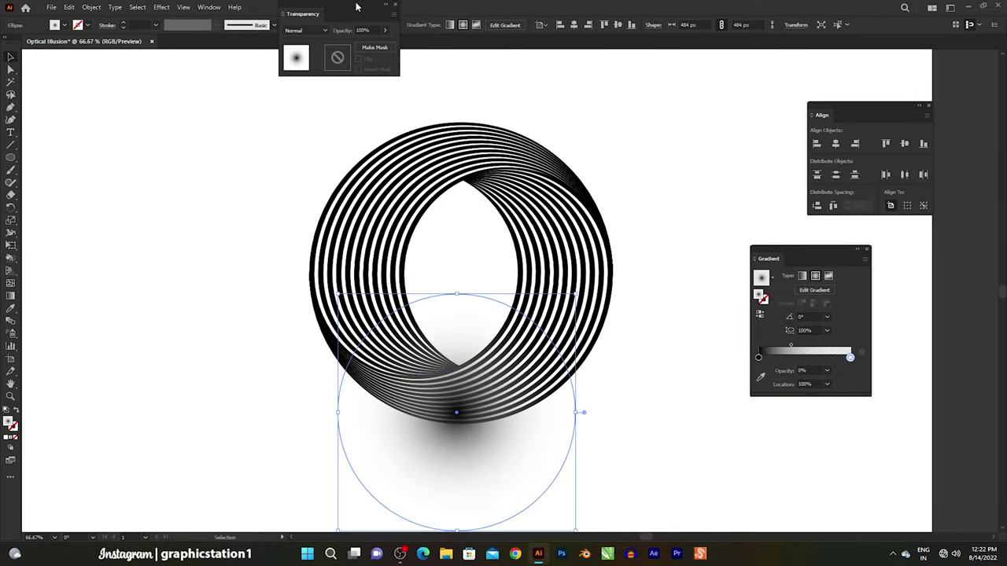
drag(356, 6, 686, 327)
click(641, 355)
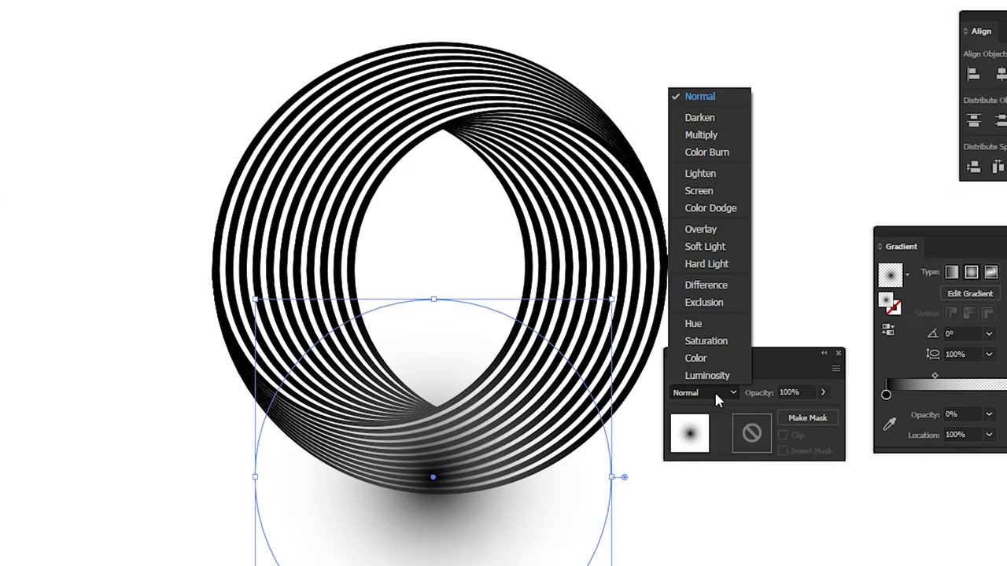
click(707, 135)
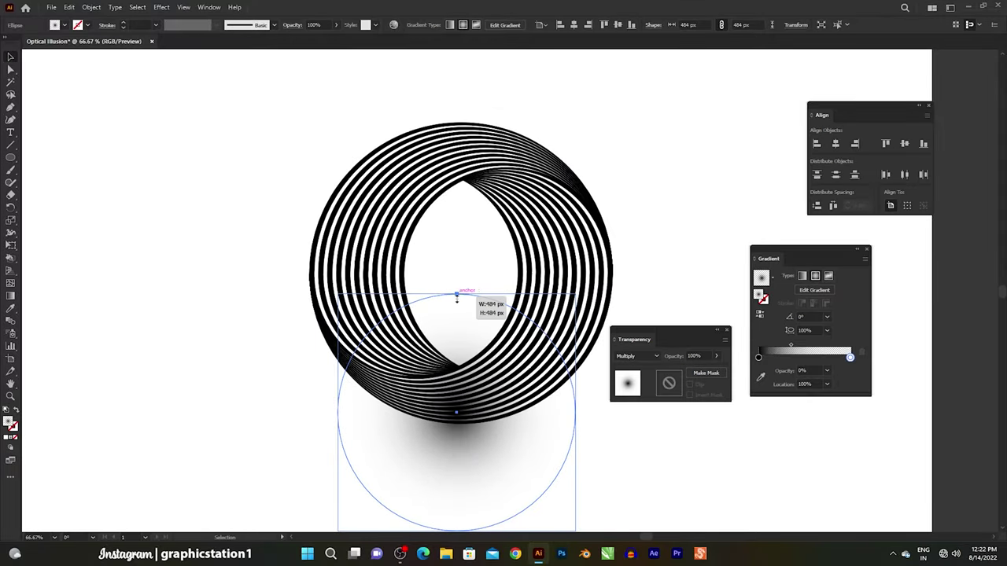
Squash the circle into a flat ellipse and send it behind the ring.
mouse_move(456, 297)
mouse_down()
mouse_move(454, 492)
mouse_move(472, 430)
mouse_up()
right_click(471, 430)
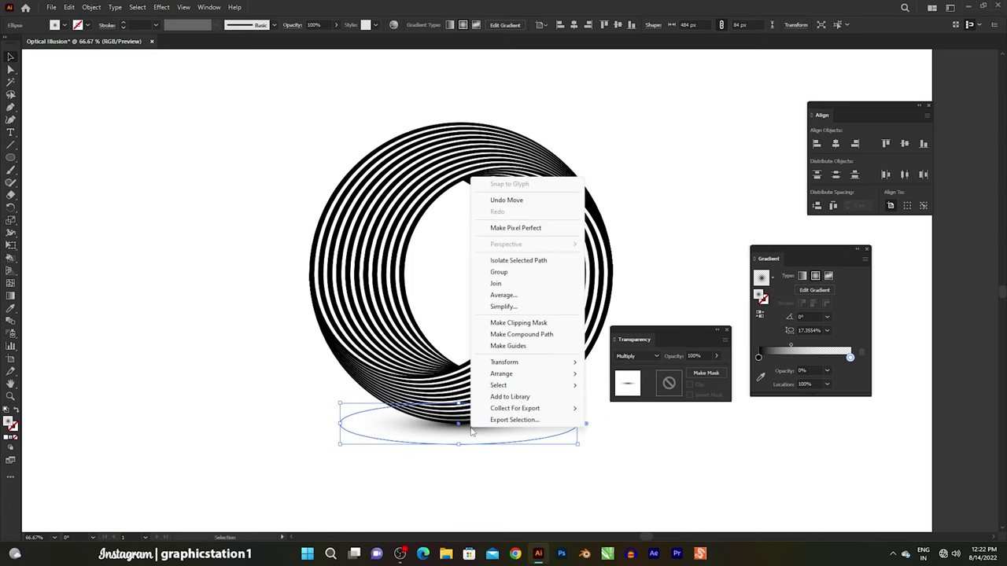
mouse_move(501, 374)
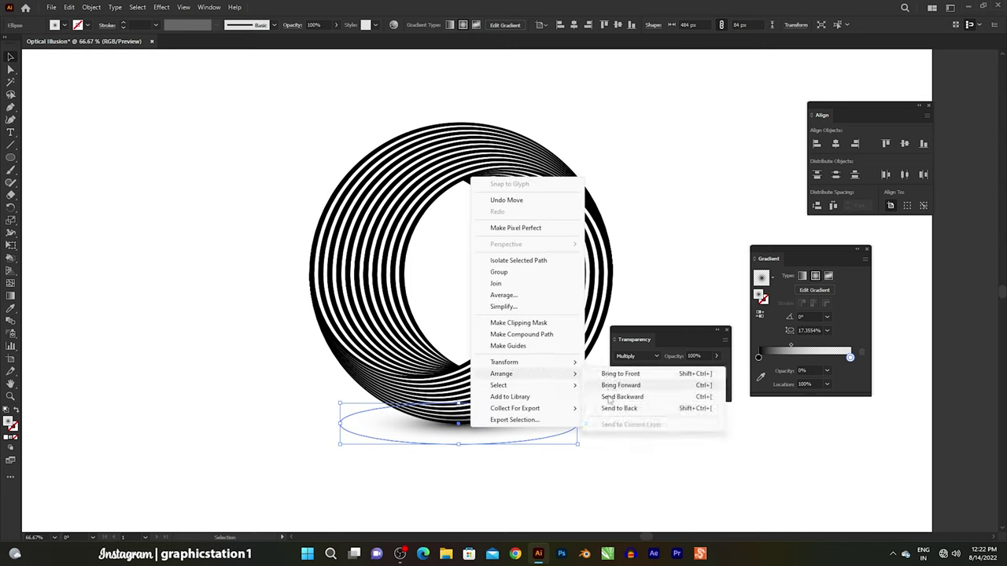
click(618, 408)
click(574, 478)
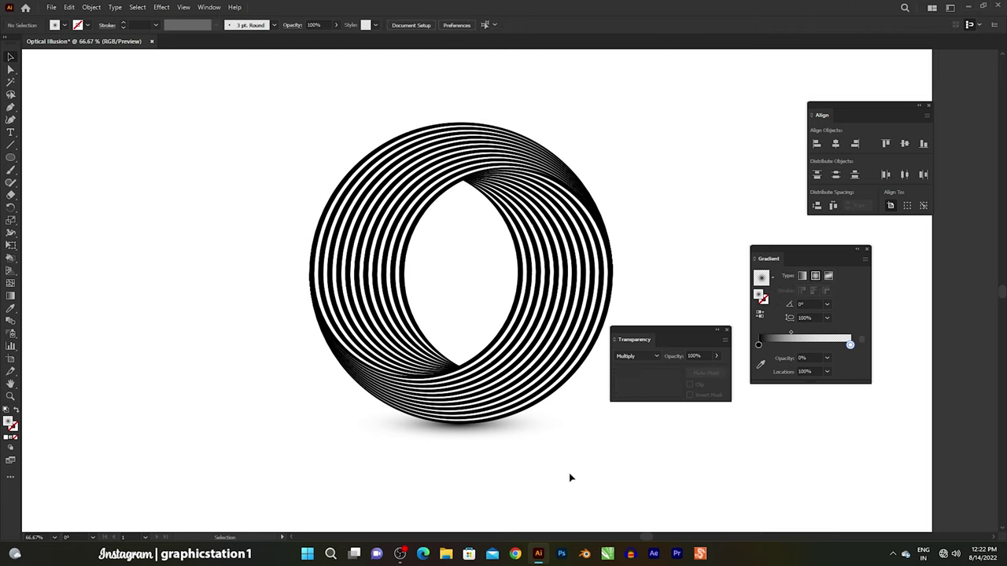
scroll(438, 468, down, 2)
scroll(472, 444, up, 1)
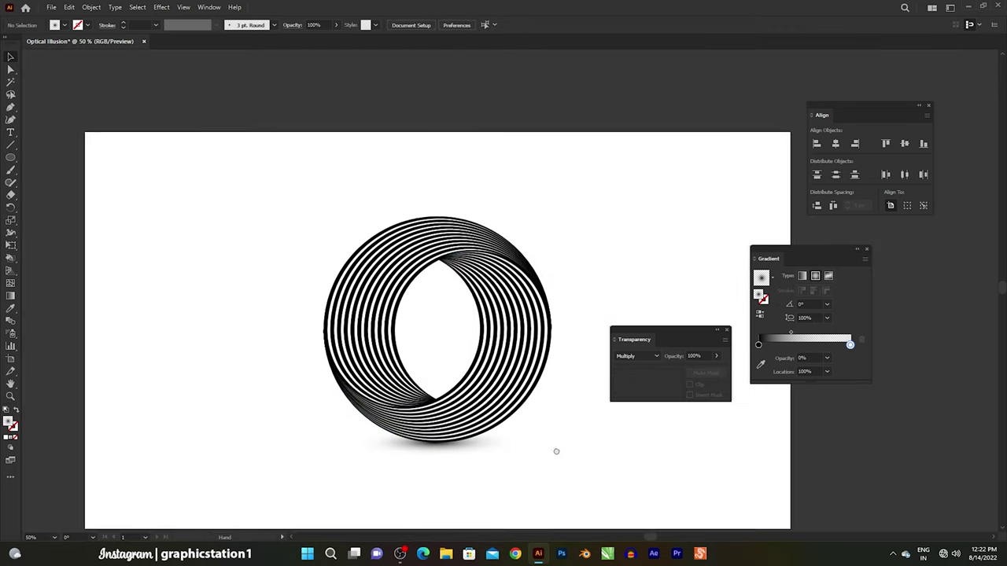
scroll(551, 424, up, 1)
scroll(544, 391, up, 1)
drag(507, 399, 520, 433)
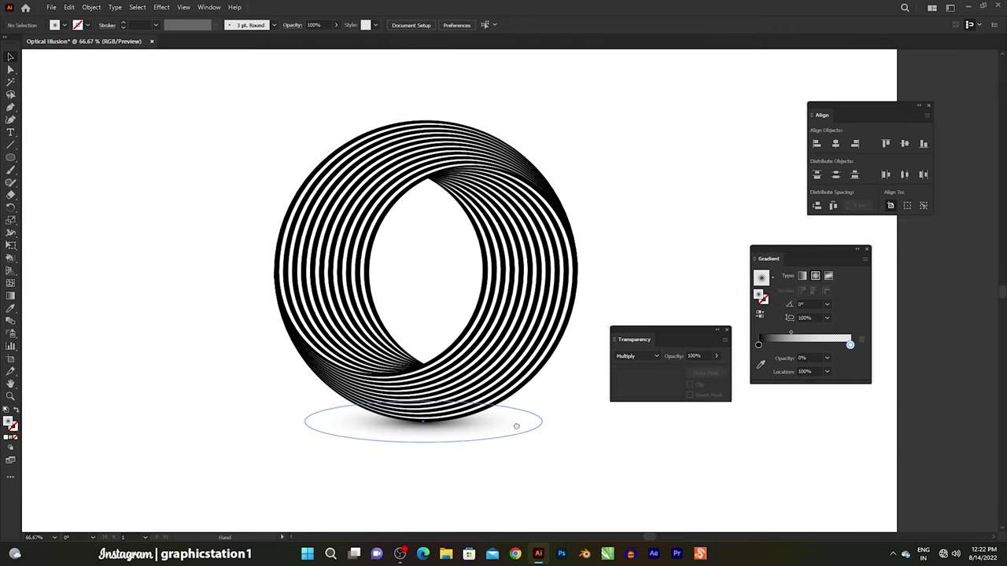